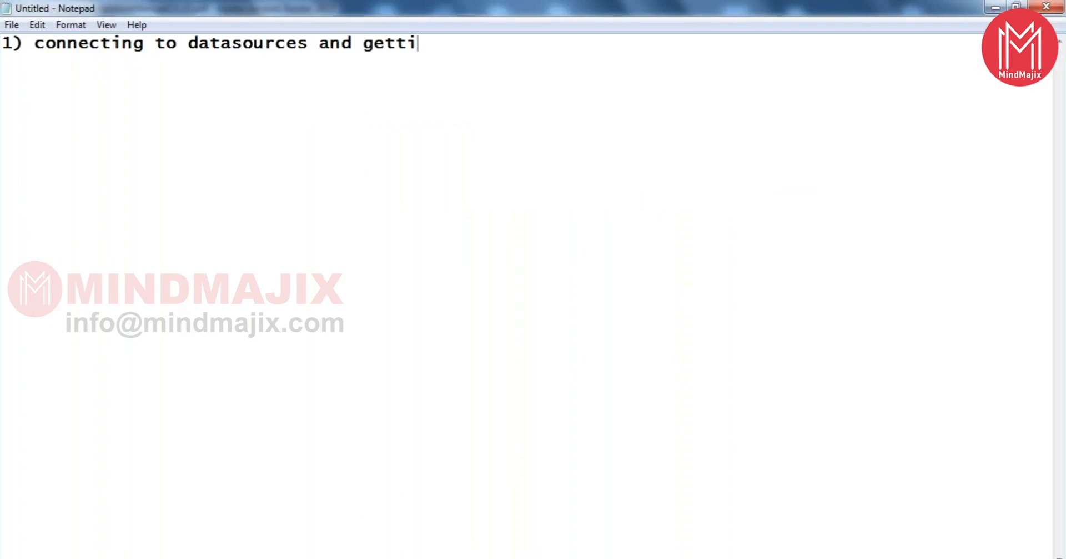
- Complete the first outline item with "into spotfire" and start a second line numbered "2)"
text(into spotfire)
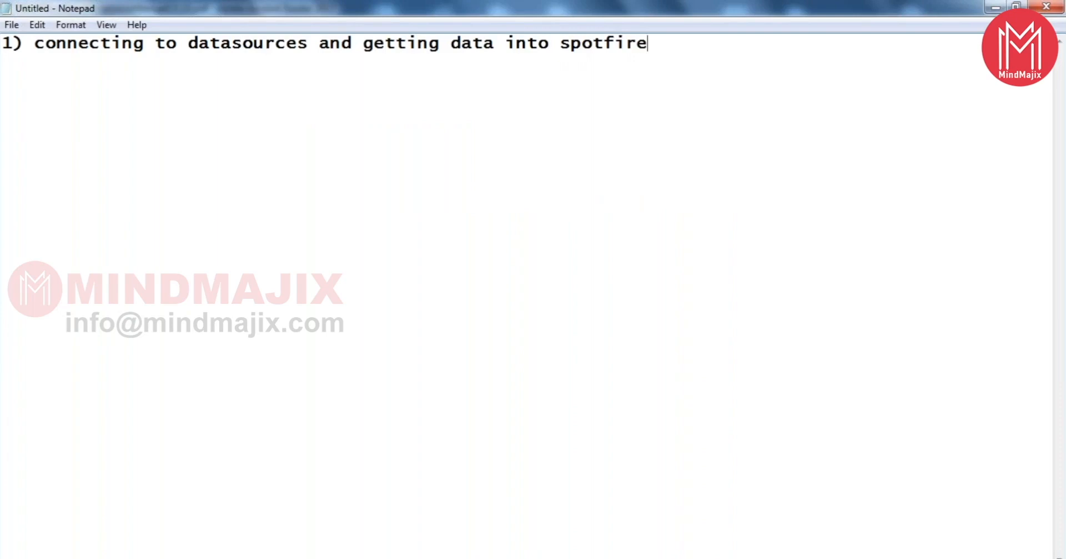
key(Return)
text(2)
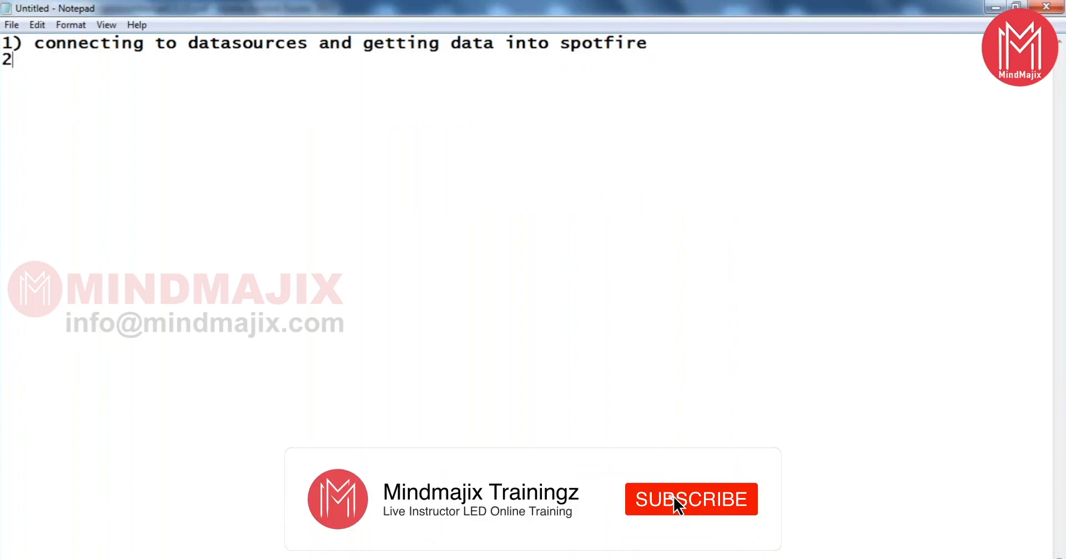
text())
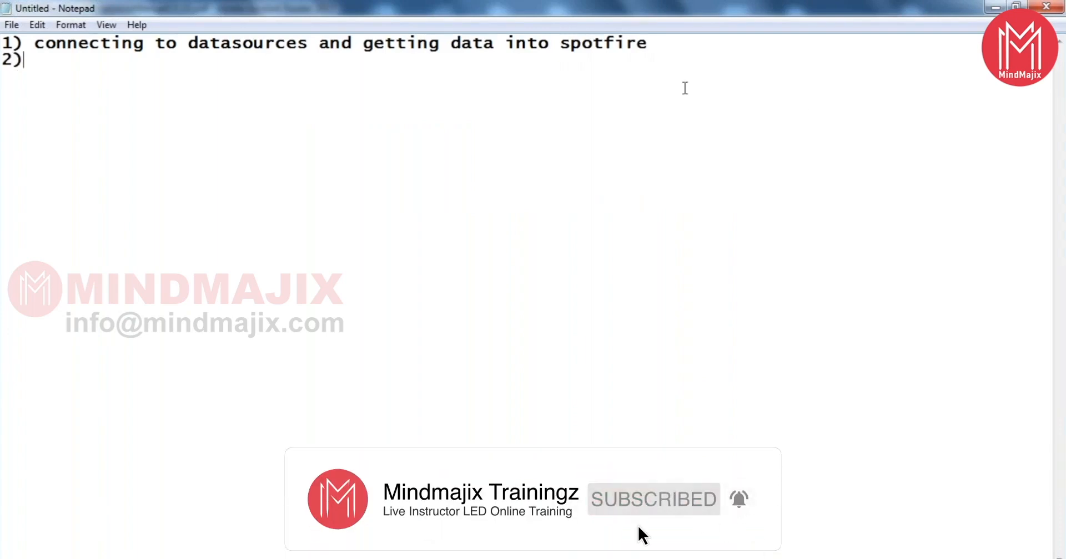
- Append the source list "[xl,txt,oracle and SAP HANA]" to the end of the first outline item
click(655, 50)
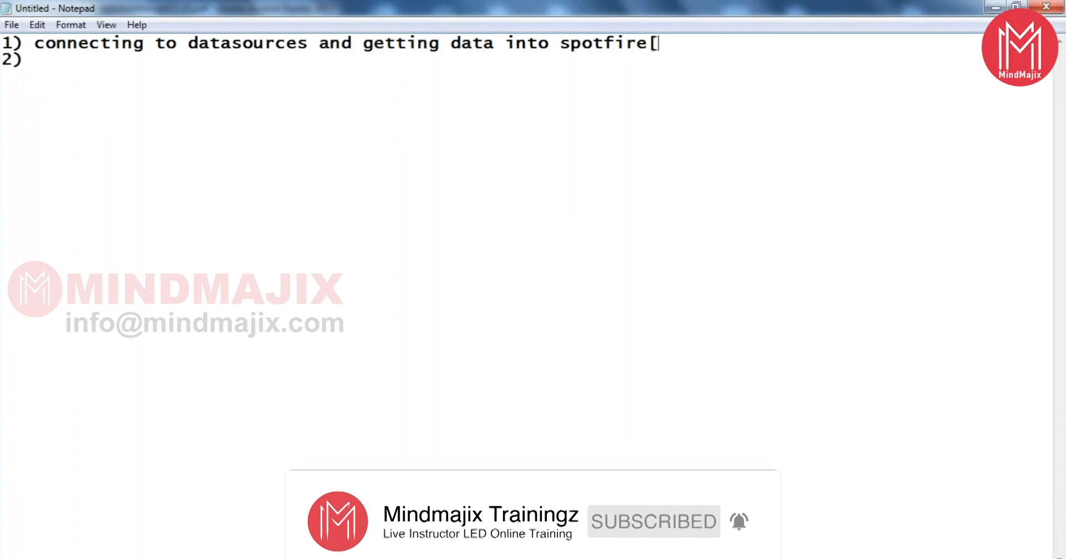
text([]xl,tx)
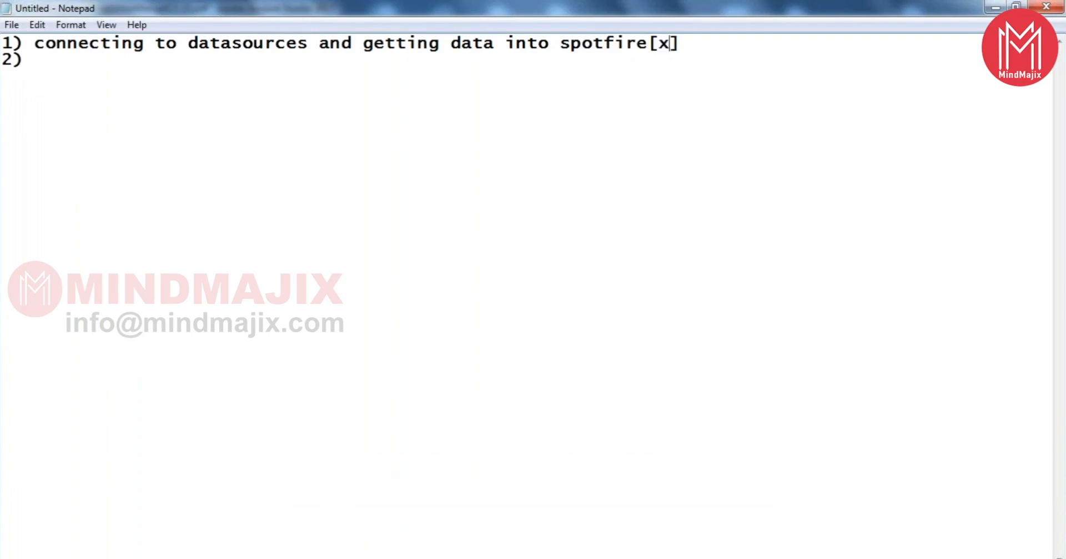
text(t,oracle and)
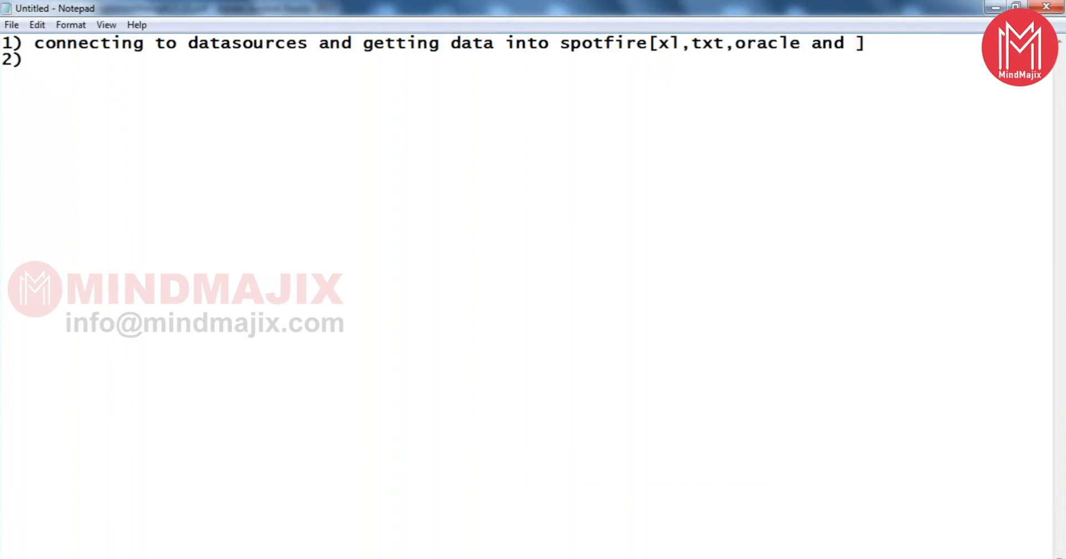
text( SAP HANA)
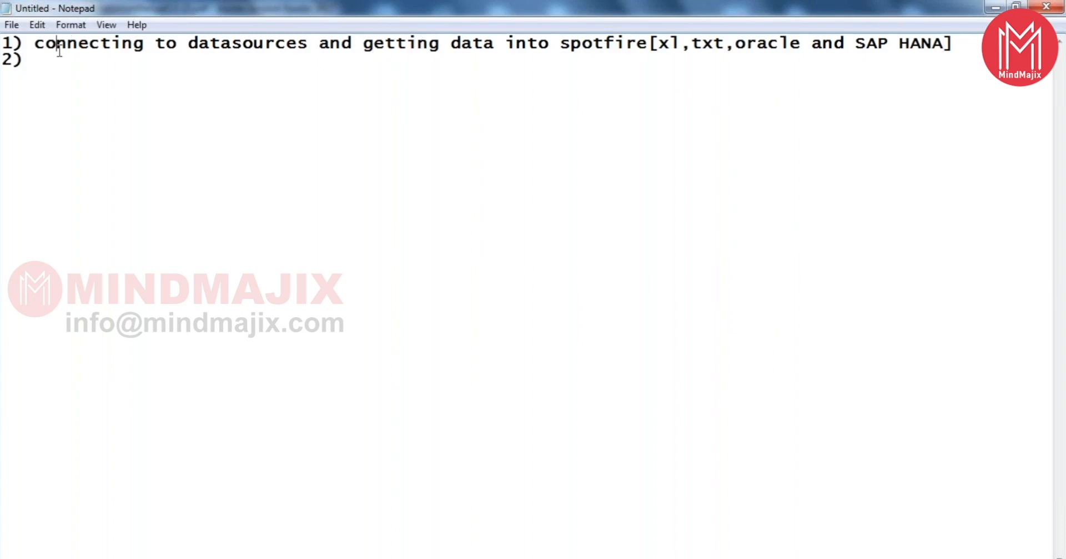
- Replace the "2)" on the second line with "In Memmory and In DB."
key(BackSpace)
key(BackSpace)
text(In Memmory and)
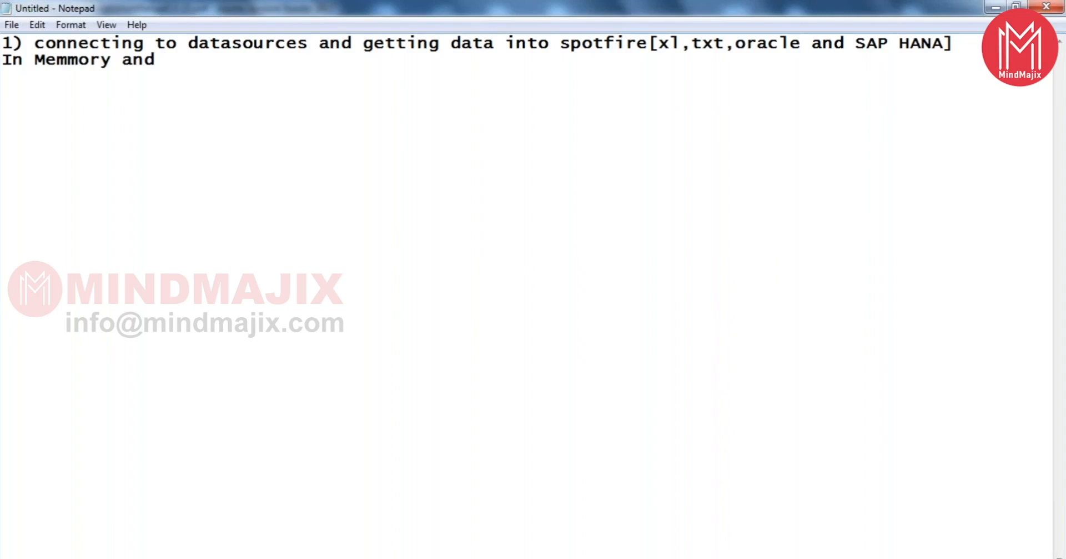
text( In DB.)
- Add a new outline line reading "2)Creating viz based on the req,all the basics"
key(Return)
text(2))
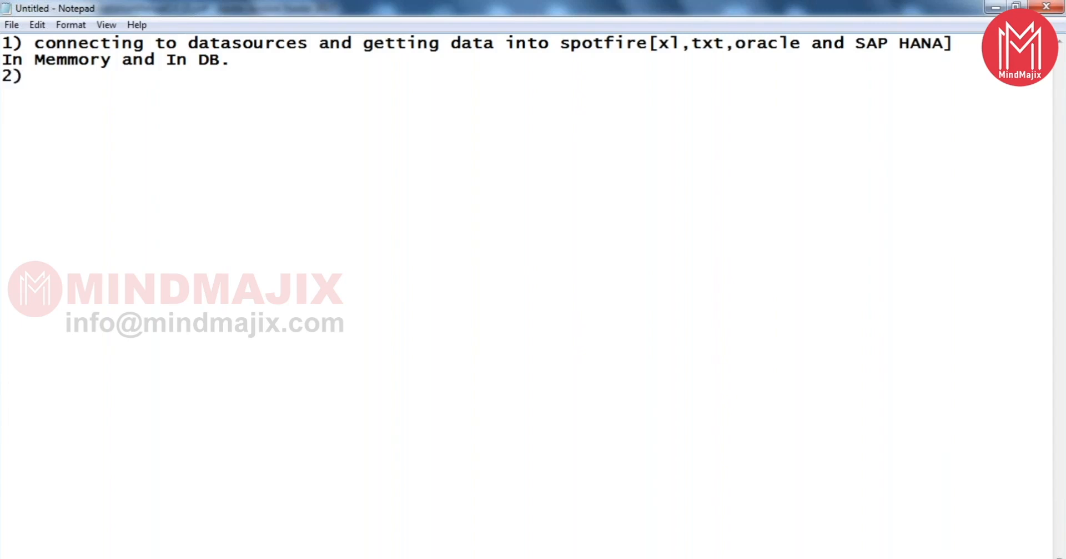
text(cREATING)
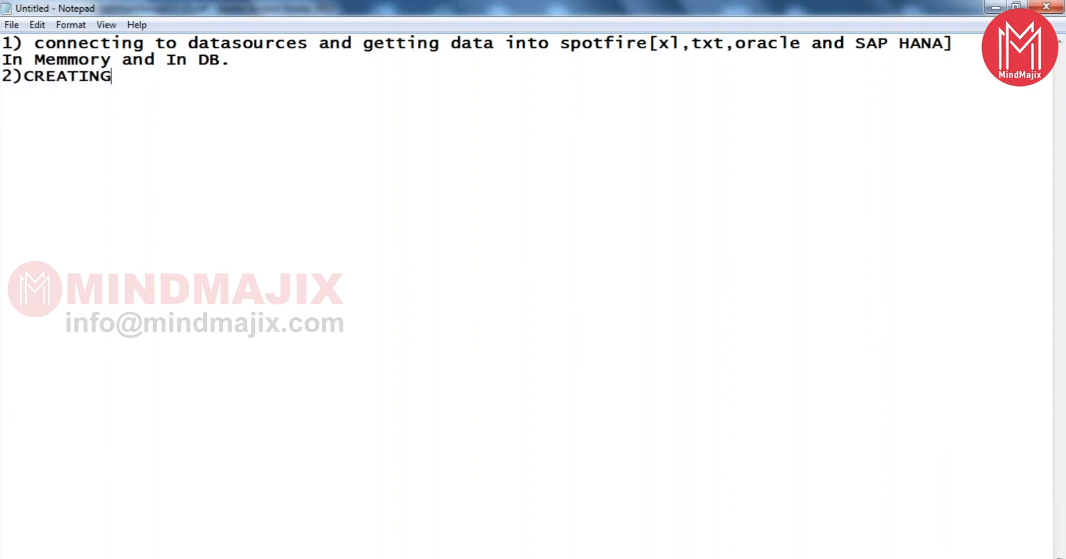
text( VIZ)
key(BackSpace)
key(BackSpace)
key(BackSpace)
key(BackSpace)
key(BackSpace)
key(BackSpace)
key(BackSpace)
key(BackSpace)
key(BackSpace)
key(BackSpace)
key(BackSpace)
text(reating)
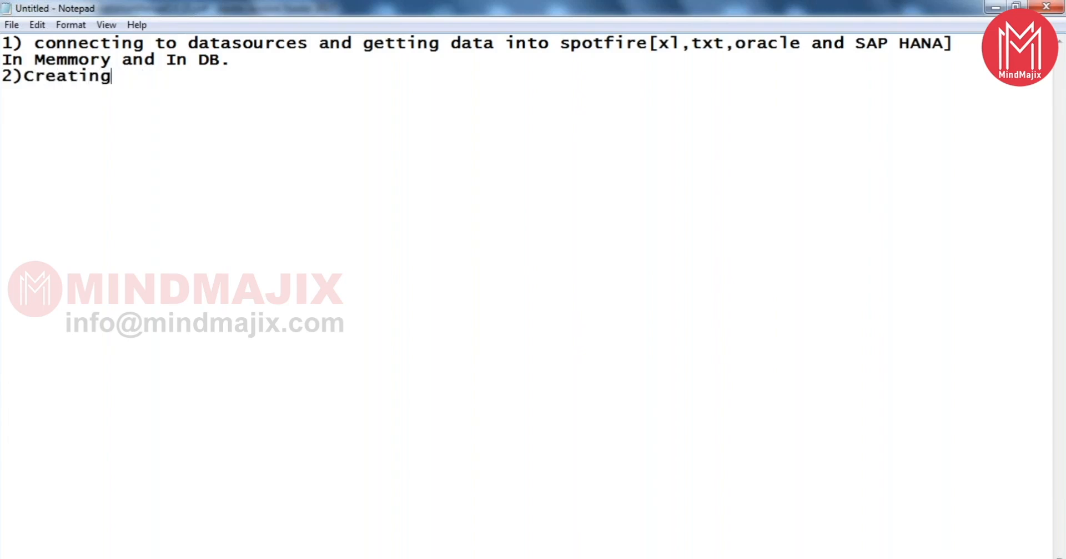
text( viz based on th e)
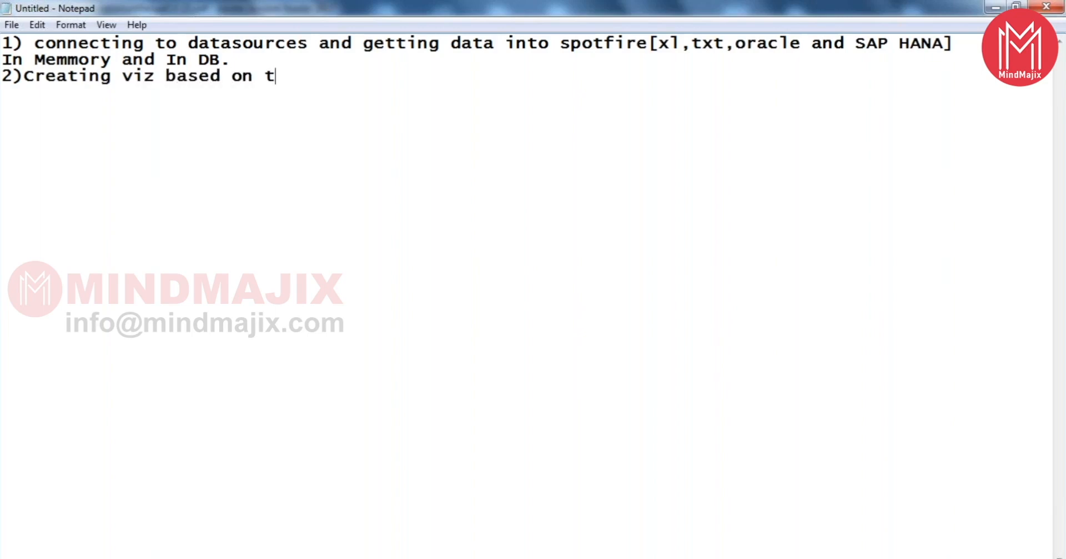
key(BackSpace)
key(BackSpace)
text(e req,all )
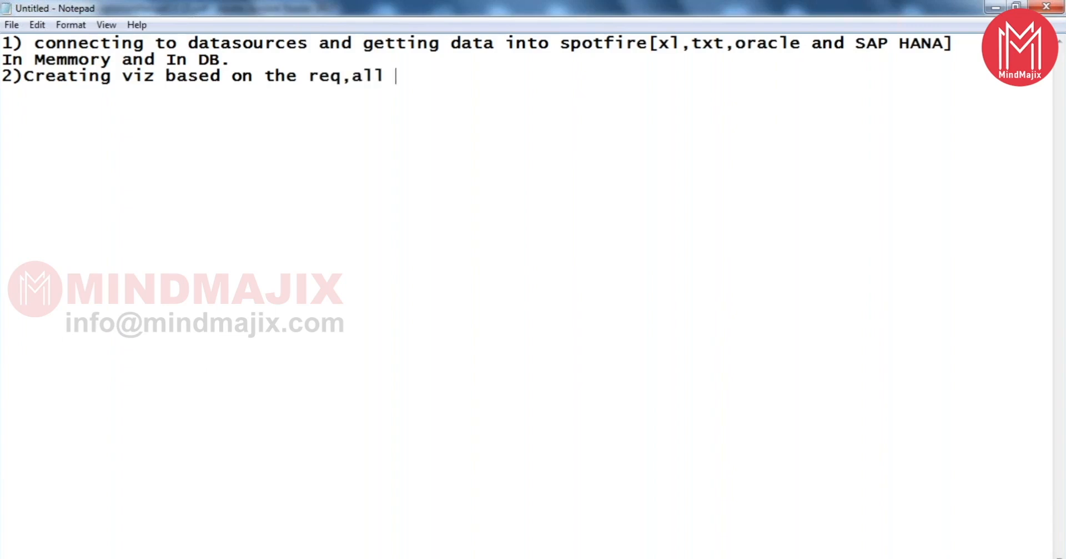
text(the basics)
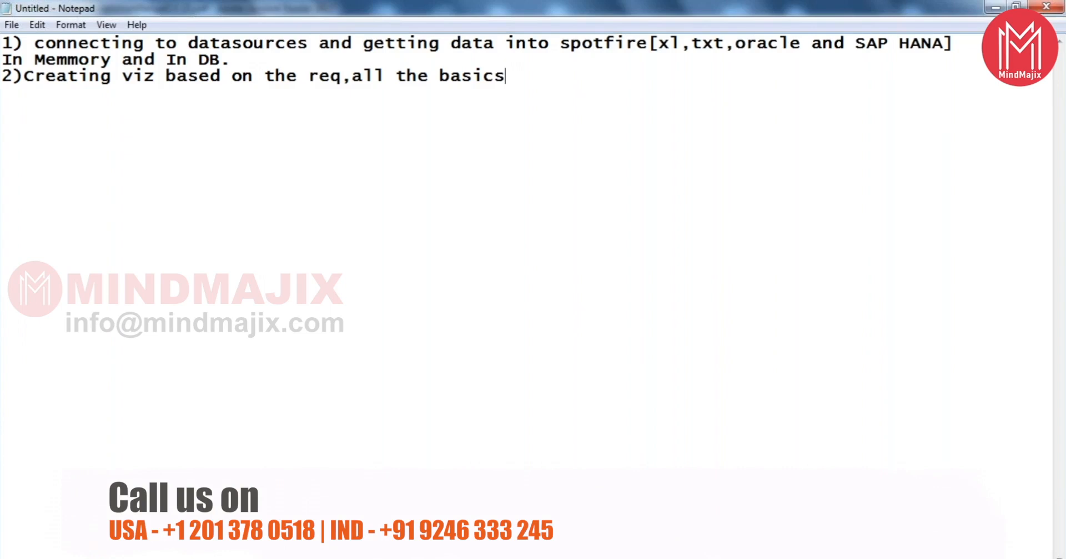
- Look through the Training folder and preview the PDF "D121-09 Bar charts and Properites_Highest Total_Actual"
key(alt+Tab)
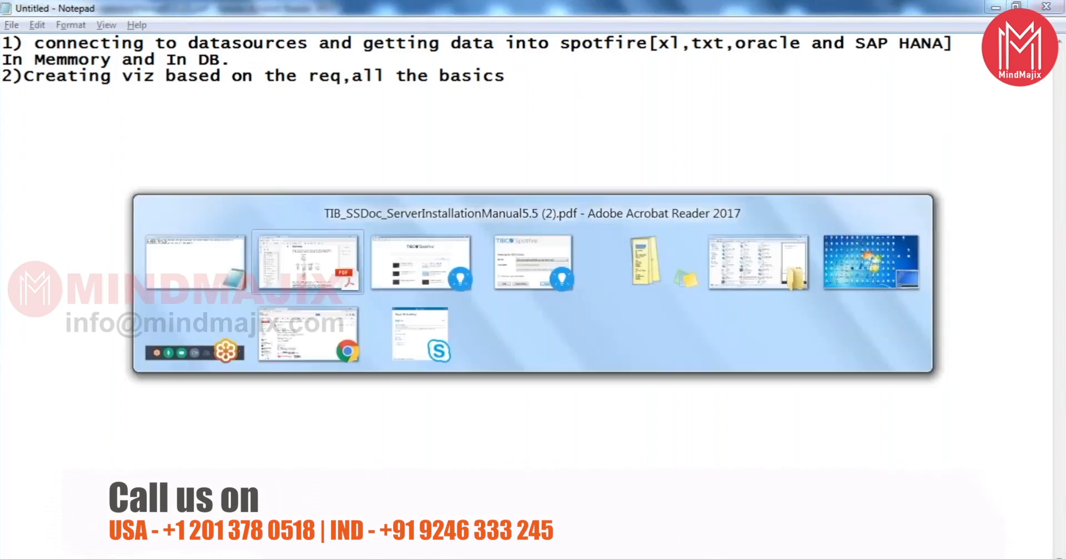
key(Escape)
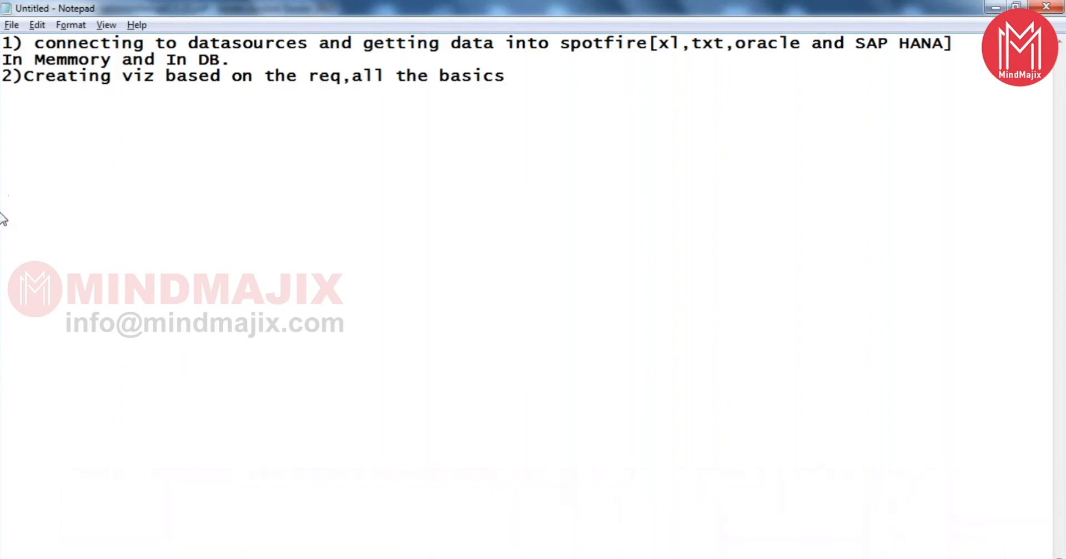
click(62, 555)
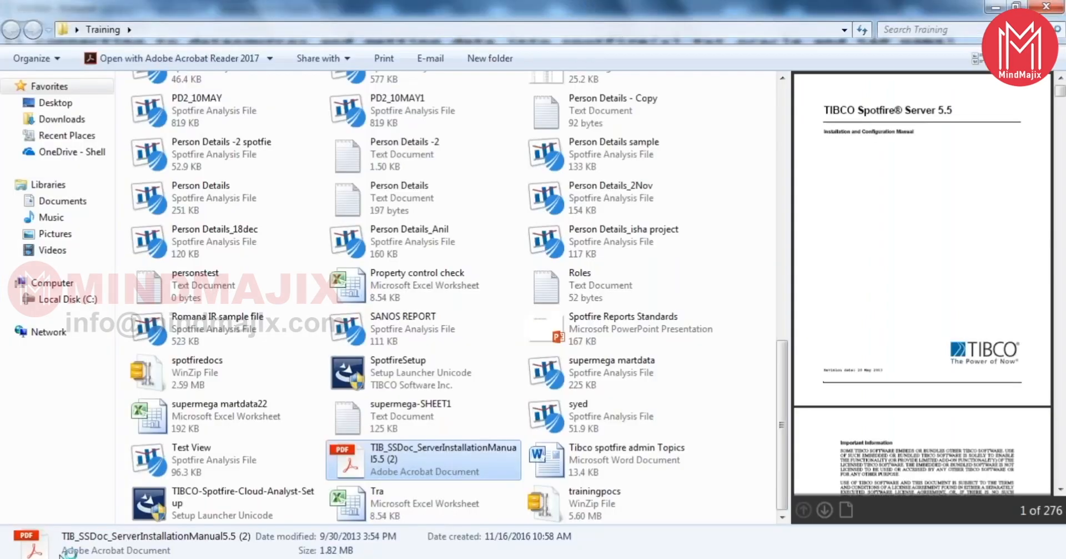
drag(780, 375, 773, 145)
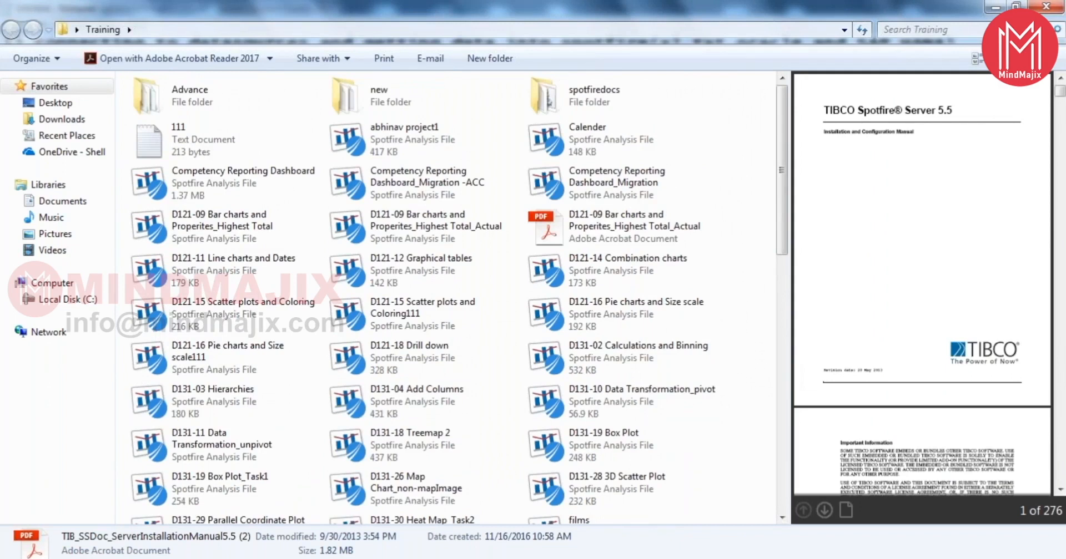
click(615, 228)
- Switch back to the untitled Notepad outline and add a third item reading "3)saving or publishing [Library and local]"
key(alt+Tab)
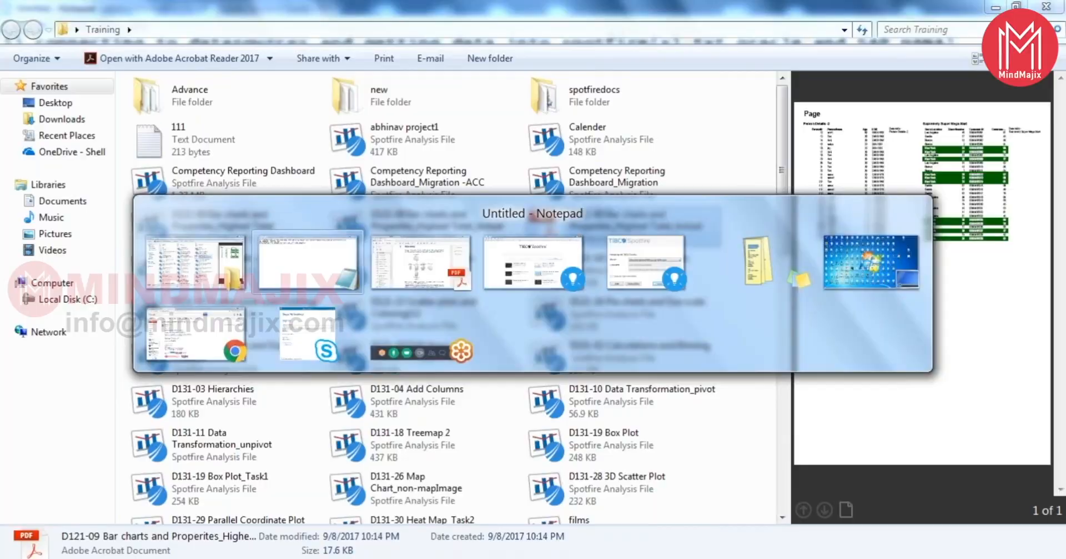
text()saving p)
key(BackSpace)
text(or publishing )
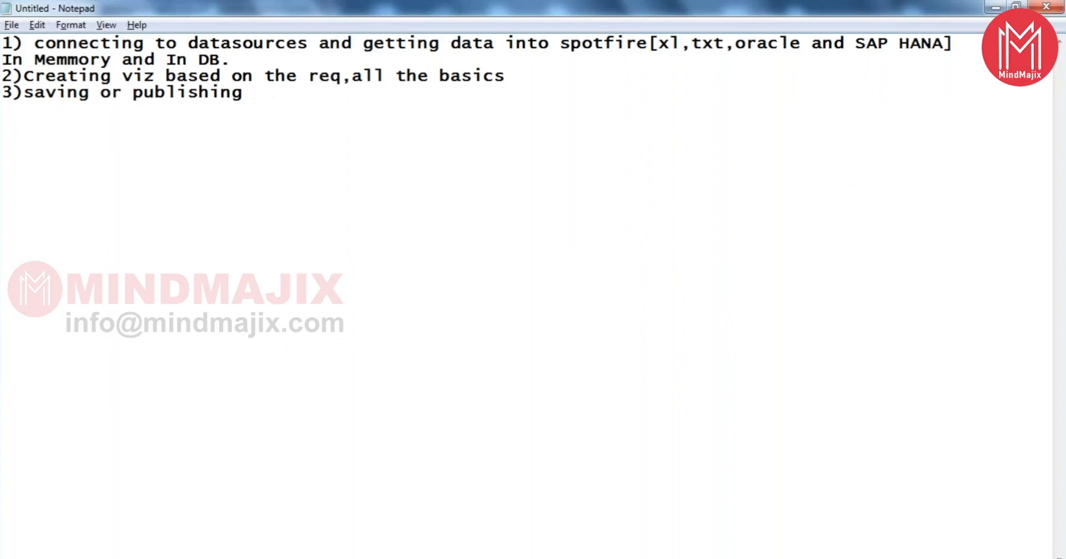
text([])
click(265, 92)
text(Library and )
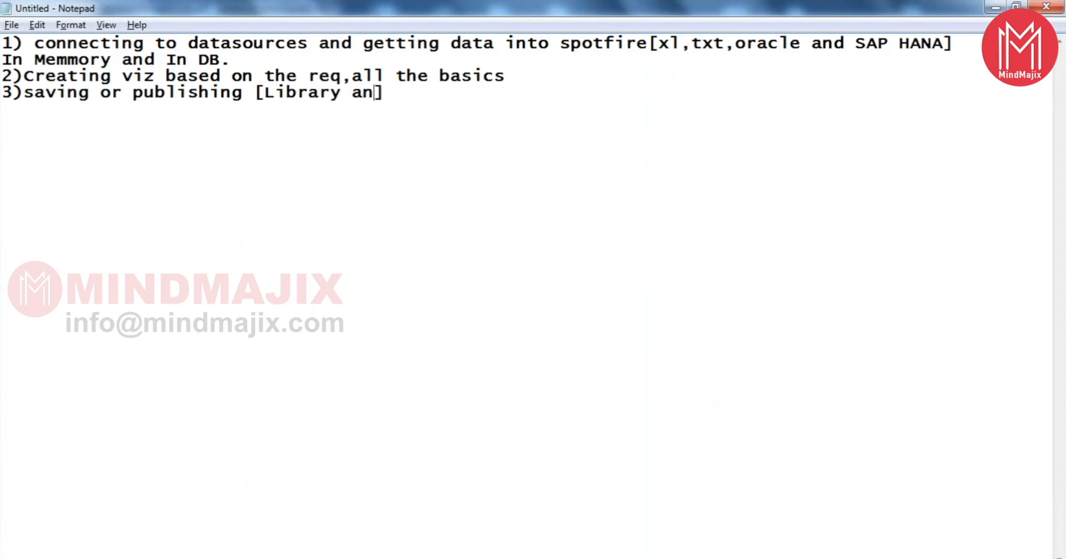
text(local)
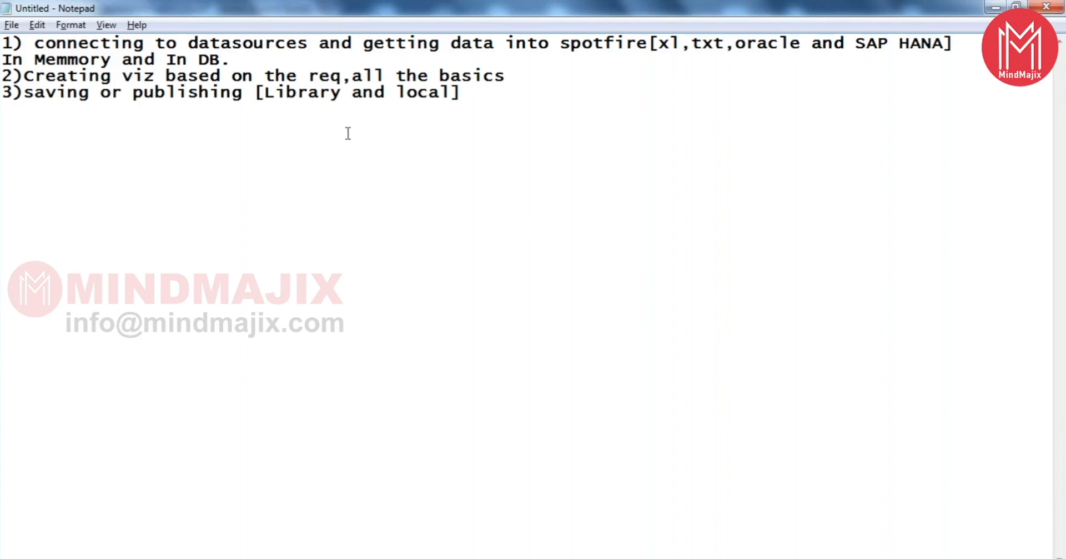
- Review the outline by highlighting the data source item, the visualization item and the "xl,txt" source types
drag(228, 58, 44, 35)
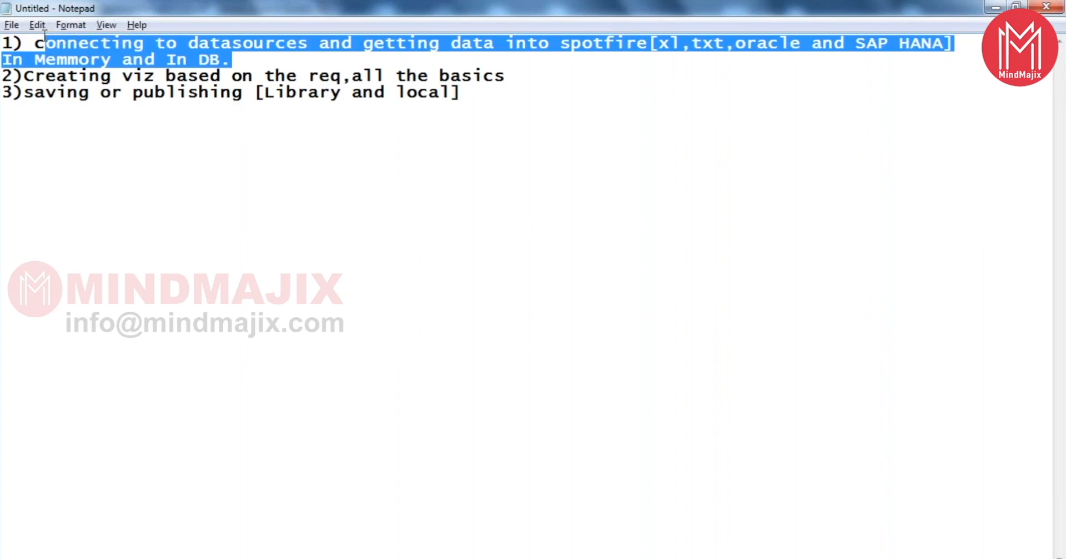
drag(44, 34, 39, 30)
drag(511, 78, 38, 73)
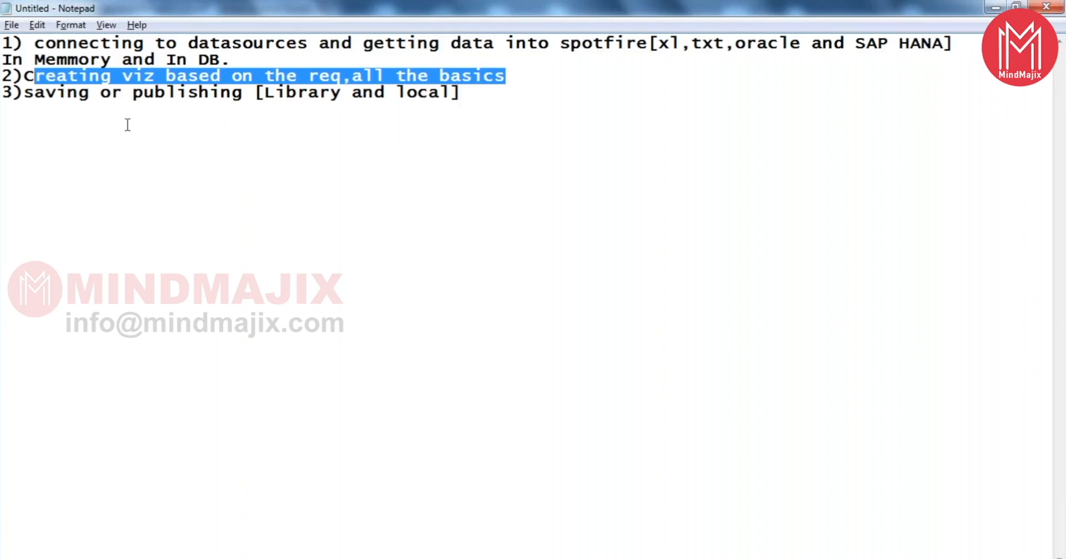
click(352, 46)
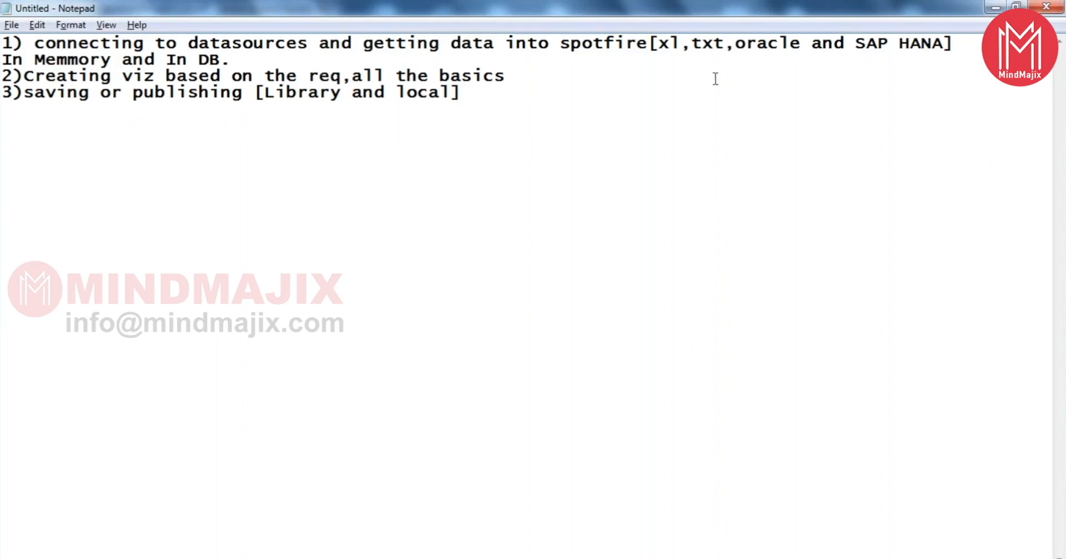
drag(721, 50, 658, 46)
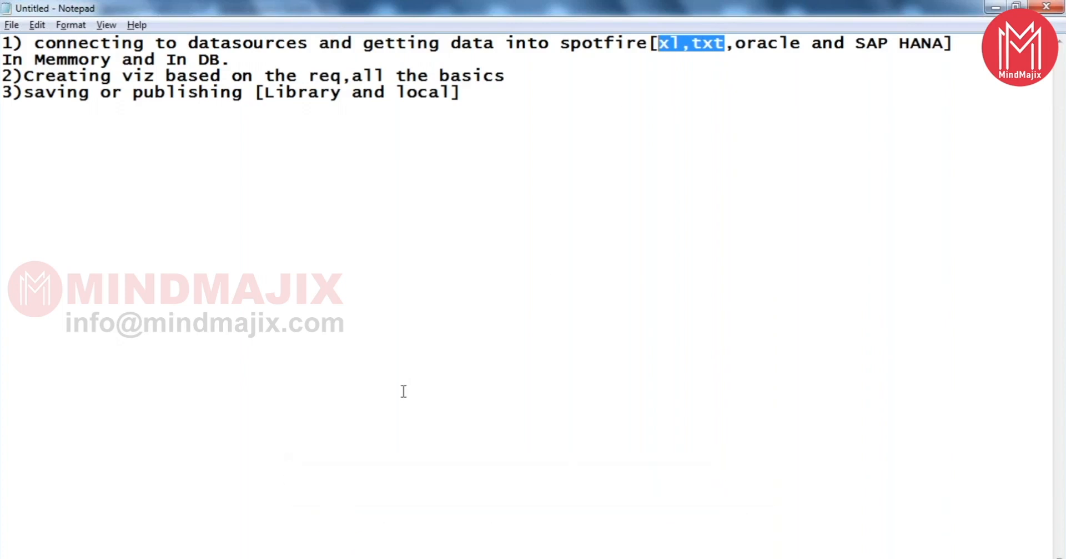
- Bring up the TIBCO Spotfire start page, and open the "Person Details -2" text file from the Training folder
click(311, 558)
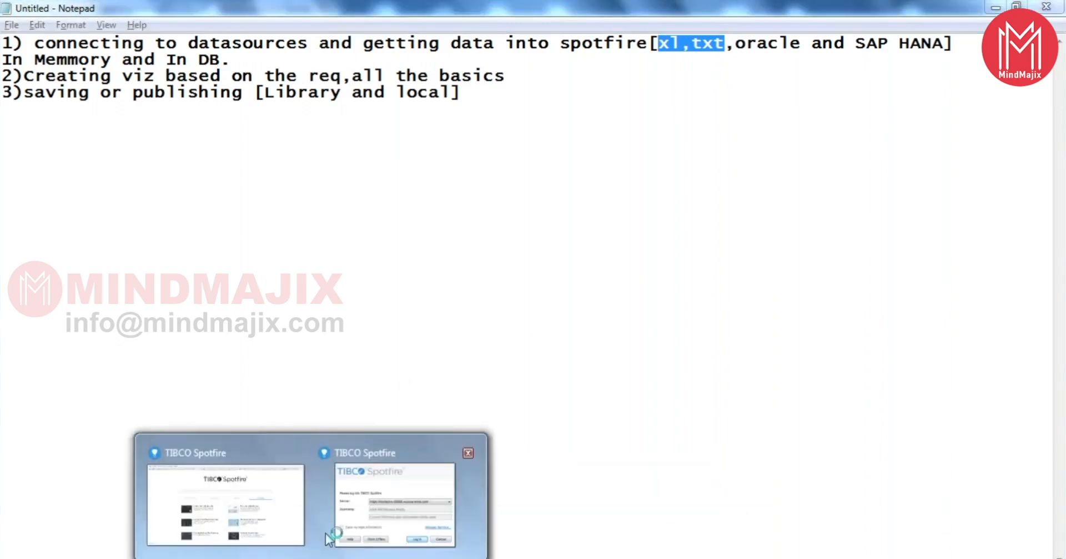
click(294, 528)
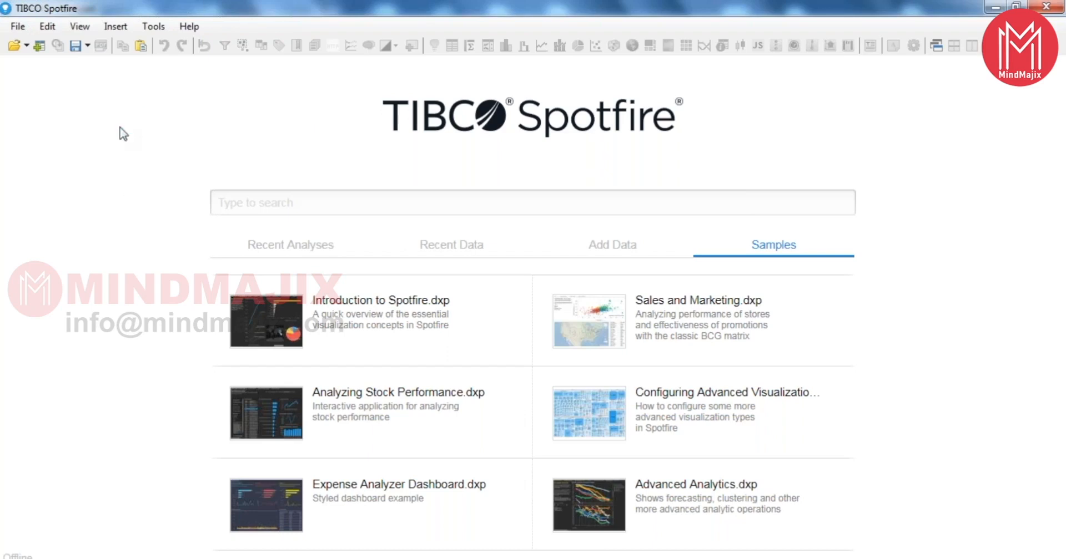
click(47, 558)
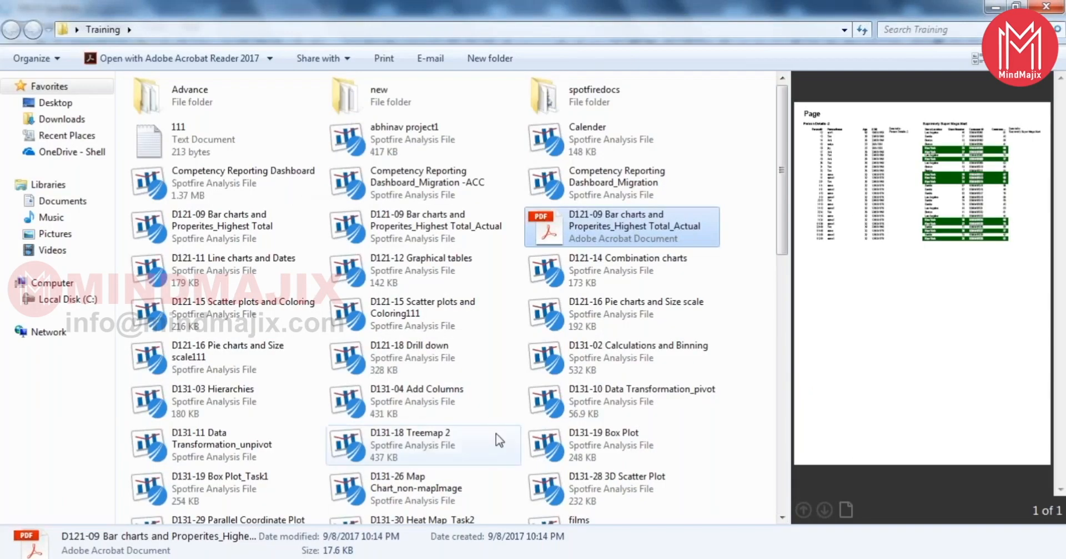
scroll(779, 249, down, 1)
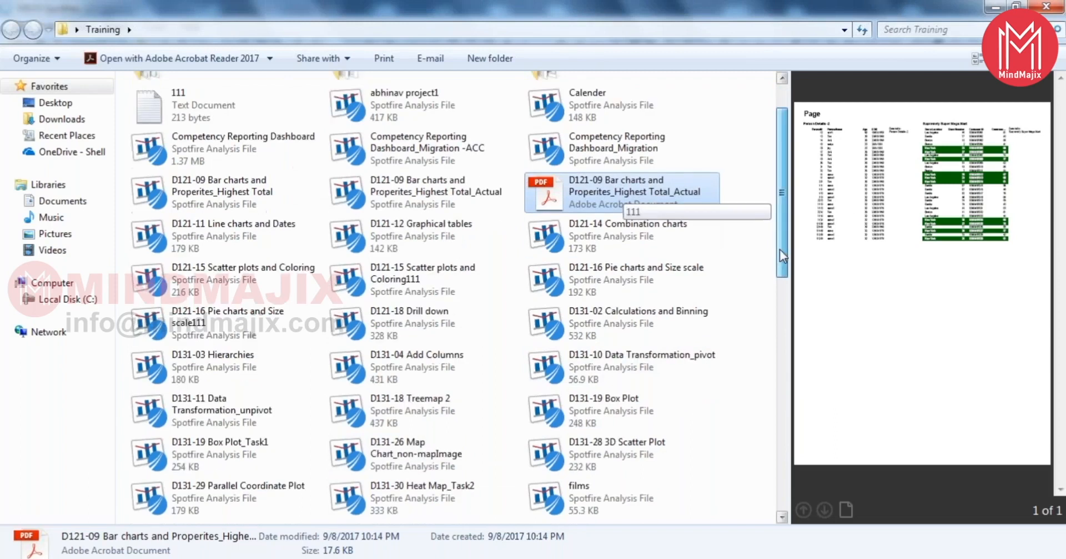
drag(780, 250, 781, 388)
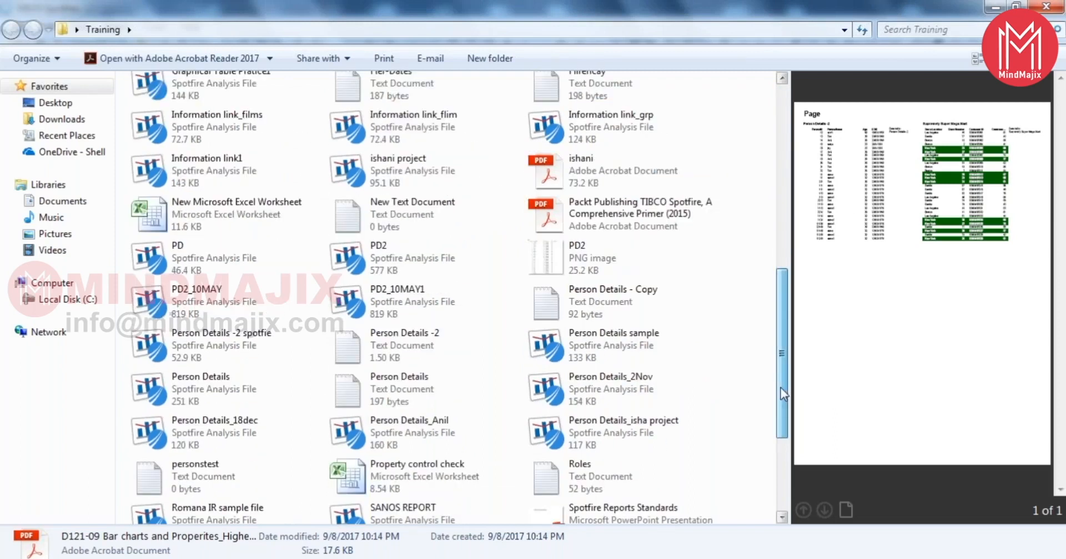
double_click(400, 340)
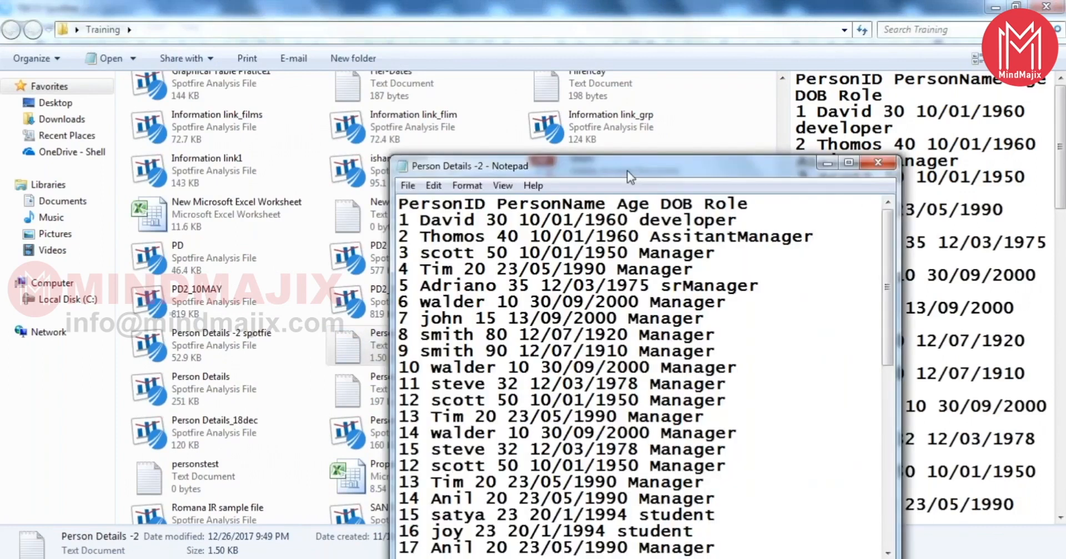
- Examine the data rows and the PersonID and PersonName column headings in the Person Details -2 file
drag(761, 203, 715, 339)
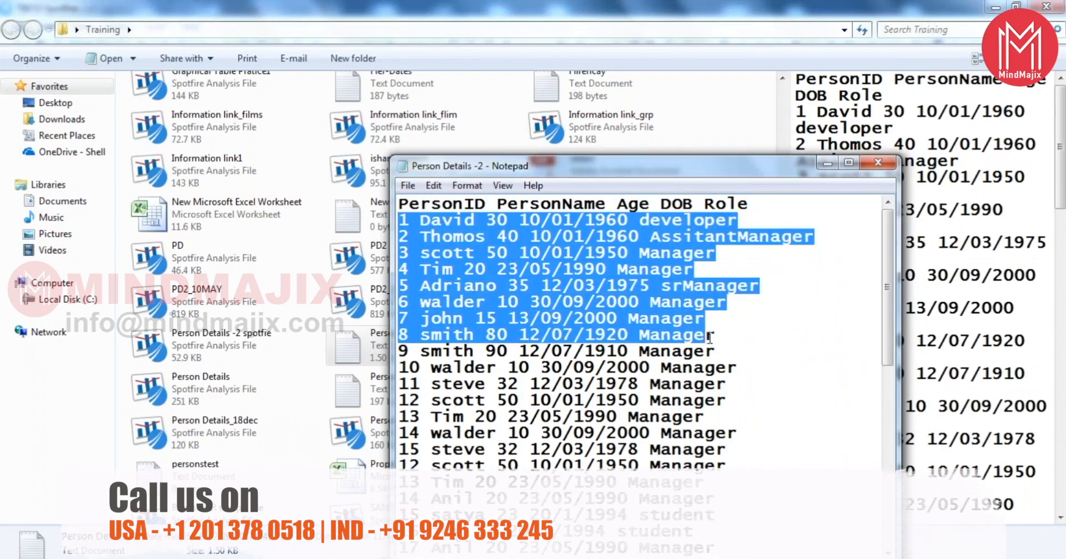
double_click(555, 204)
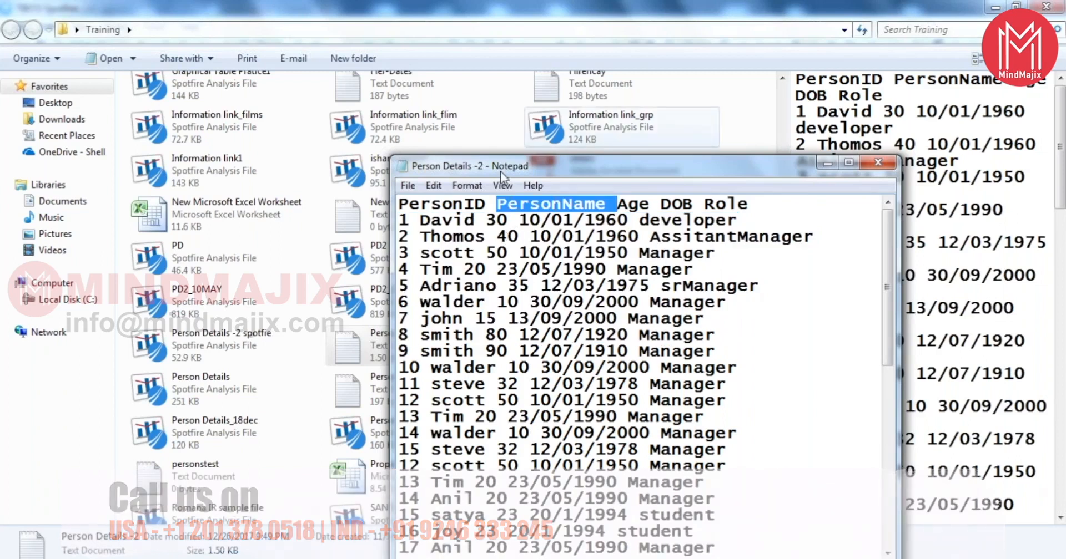
click(486, 205)
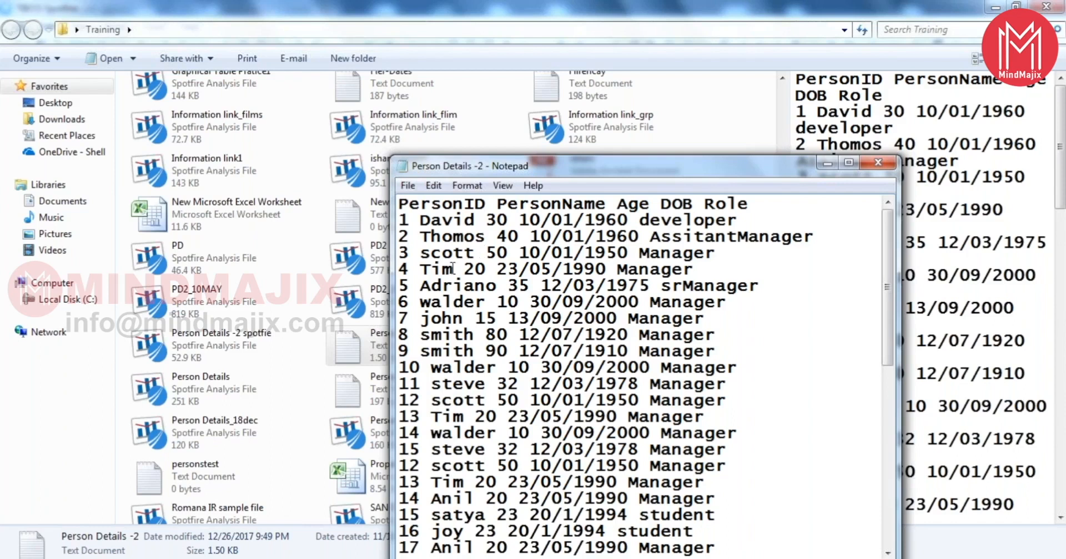
- Switch from Notepad back to the TIBCO Spotfire start page
click(222, 558)
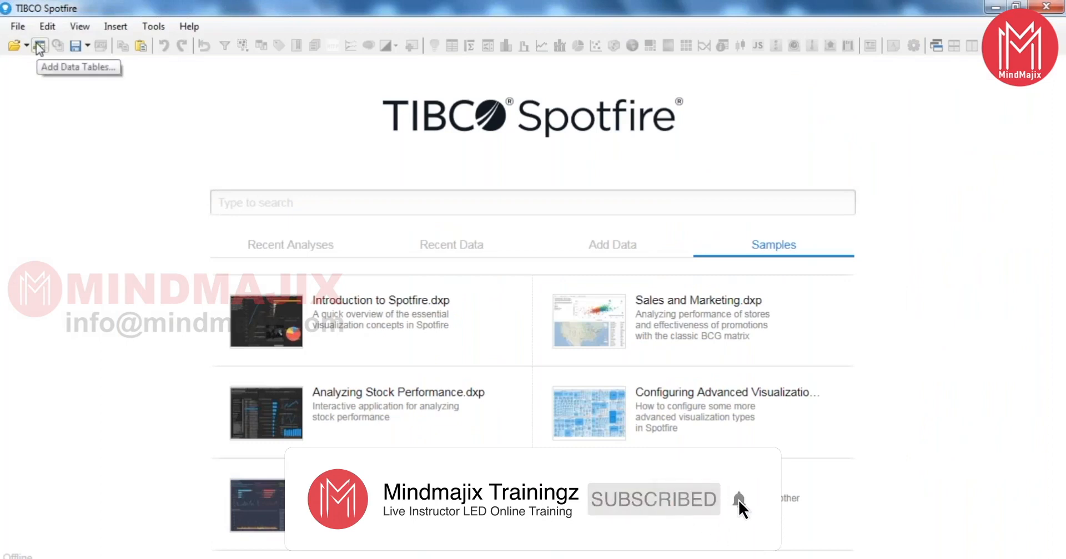
click(18, 26)
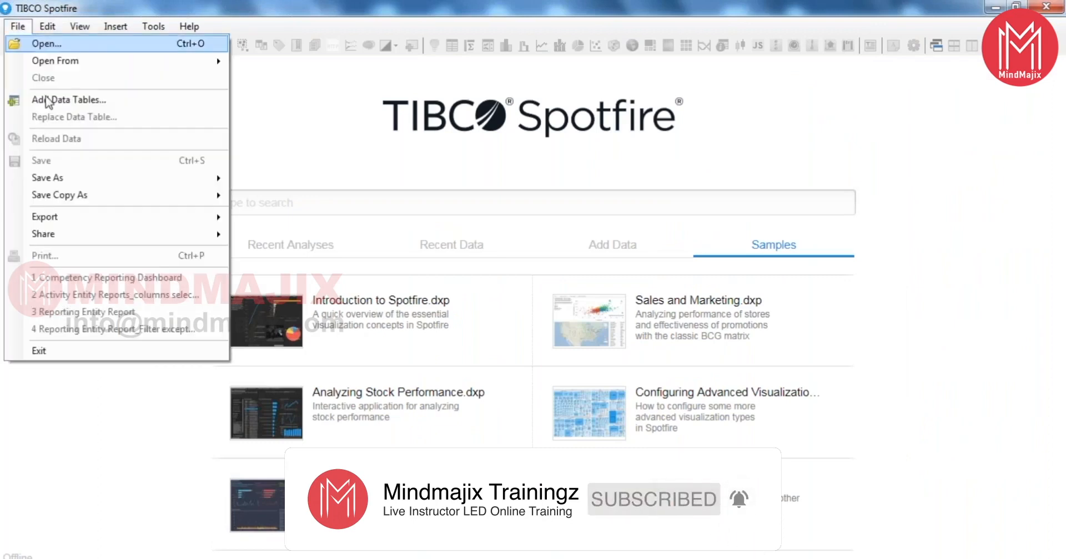
click(64, 102)
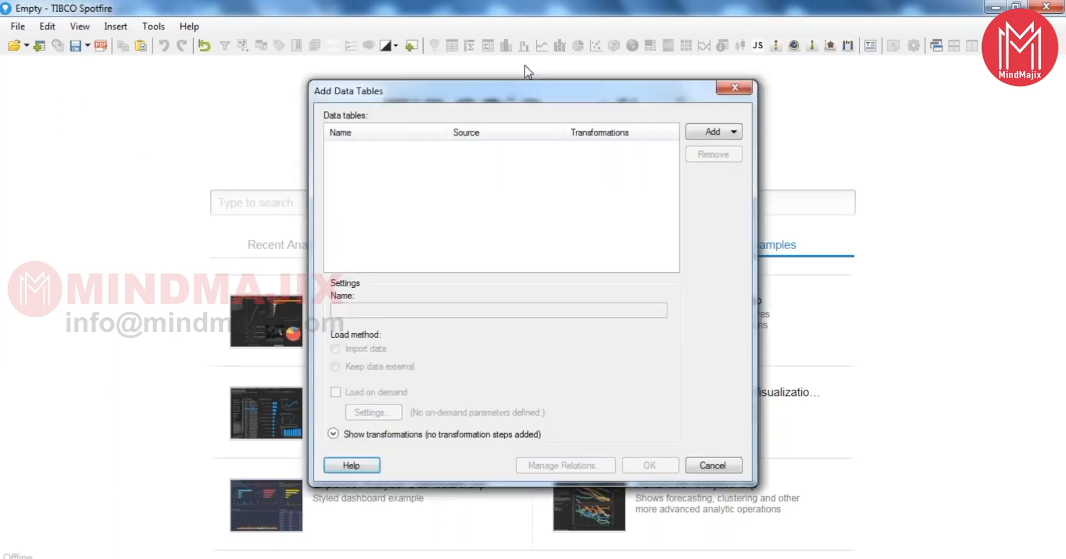
click(736, 91)
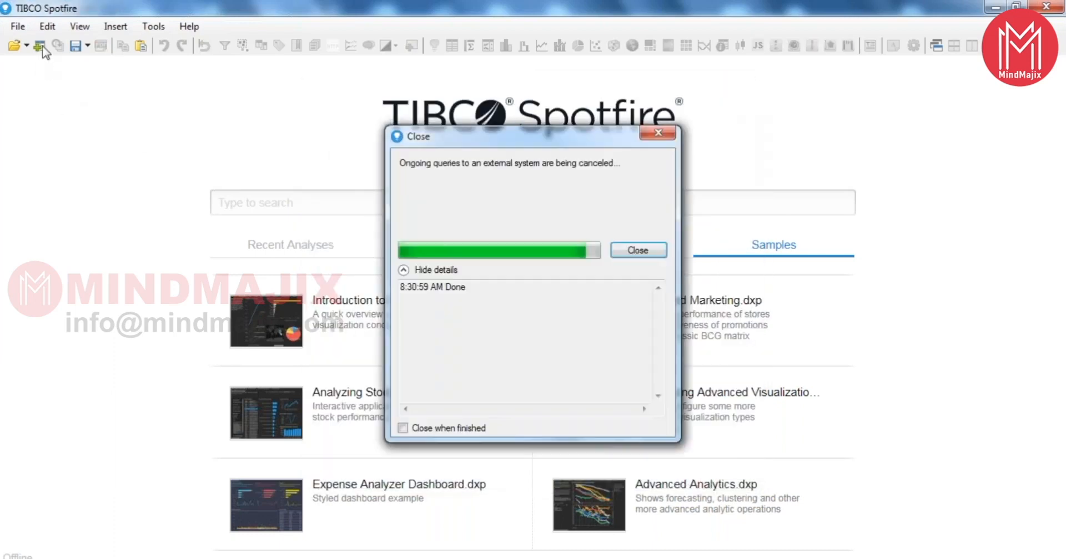
click(671, 134)
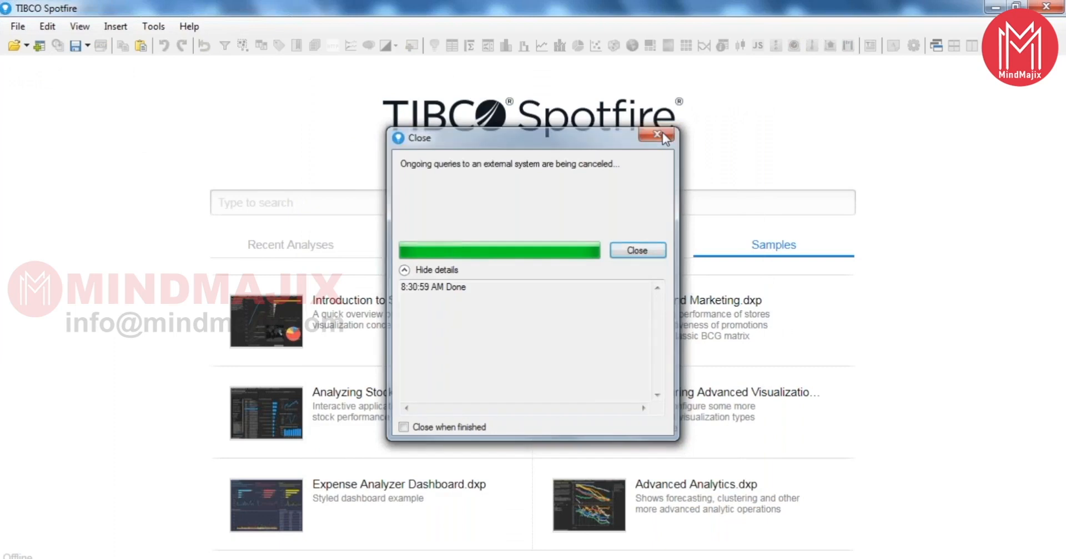
- Start adding a data table from a file, choosing the "Person Details -2" text file in the Training folder on the Desktop
click(36, 50)
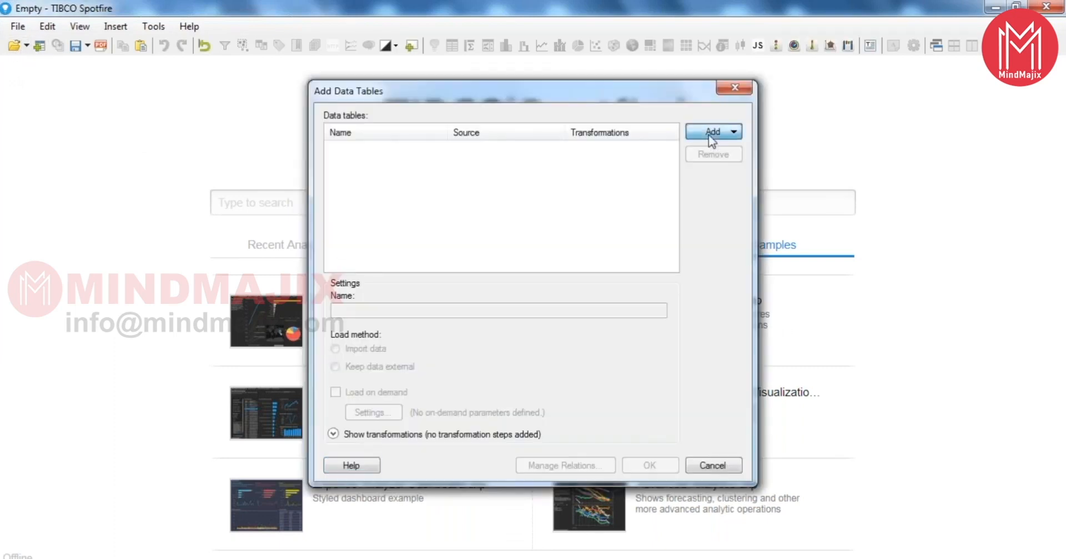
click(712, 134)
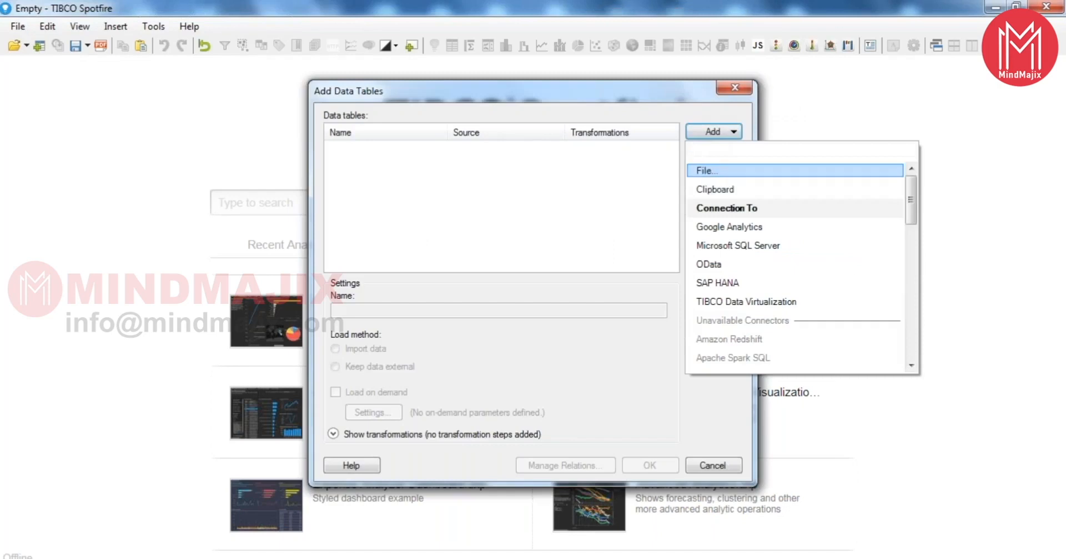
click(707, 170)
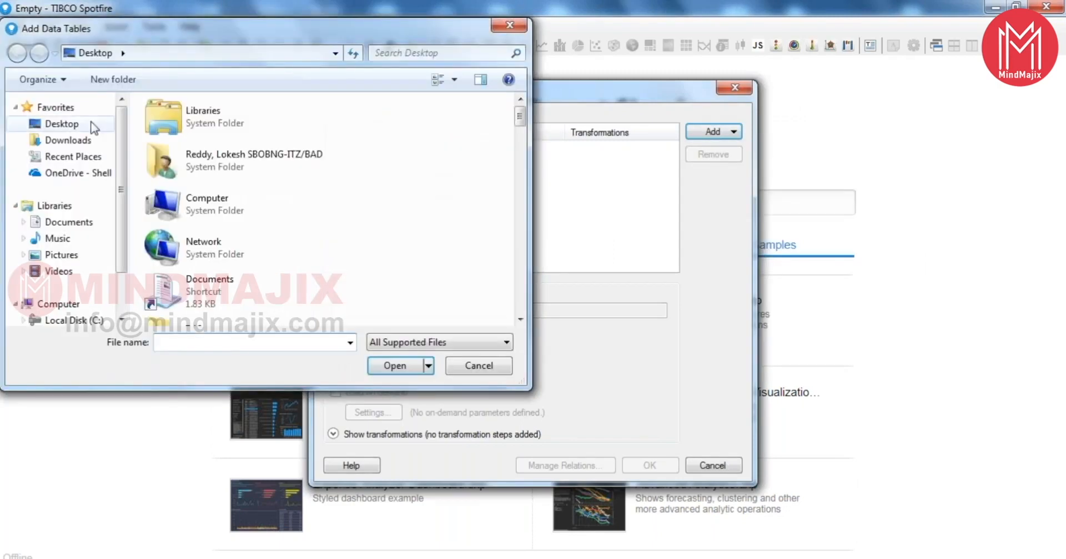
scroll(234, 211, down, 3)
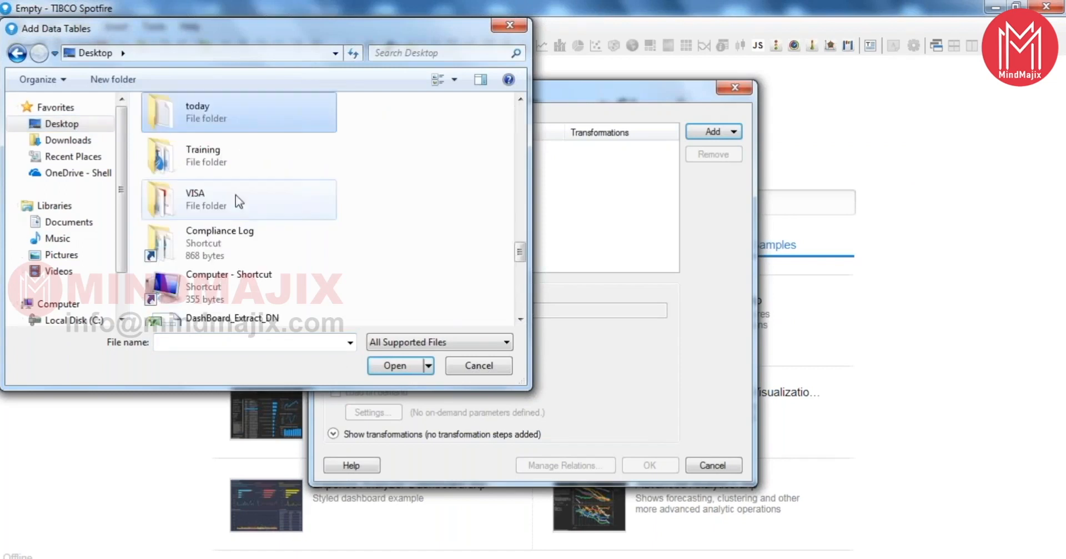
double_click(218, 156)
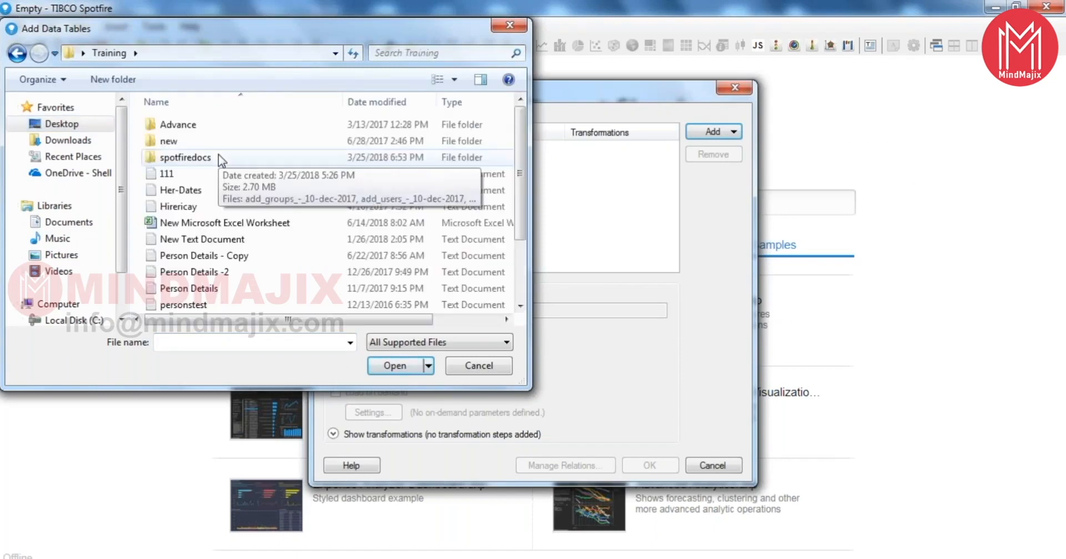
click(228, 272)
click(411, 365)
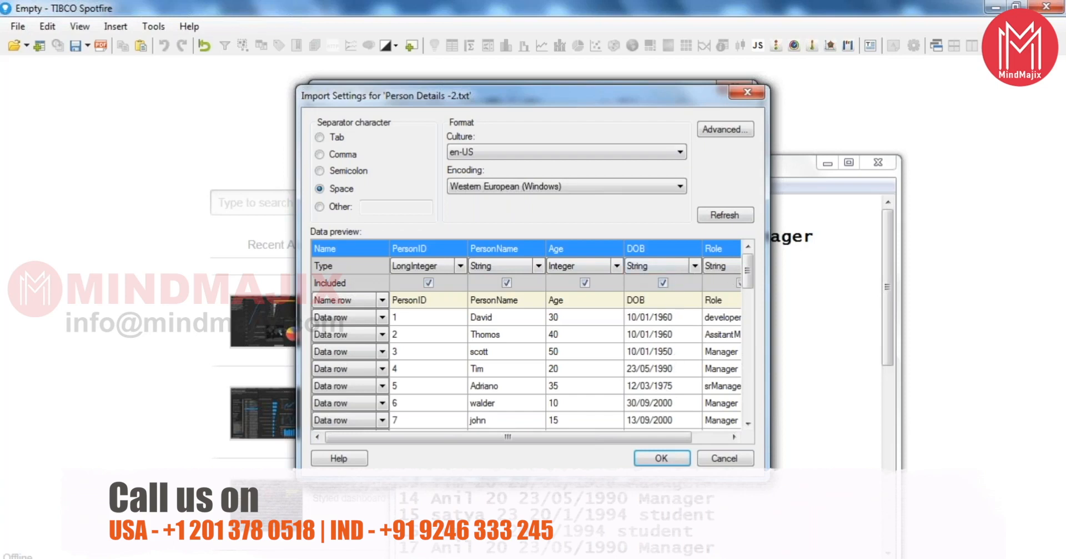
- Set the DOB column's data type to Date in the import settings for Person Details -2.txt
click(682, 270)
click(678, 264)
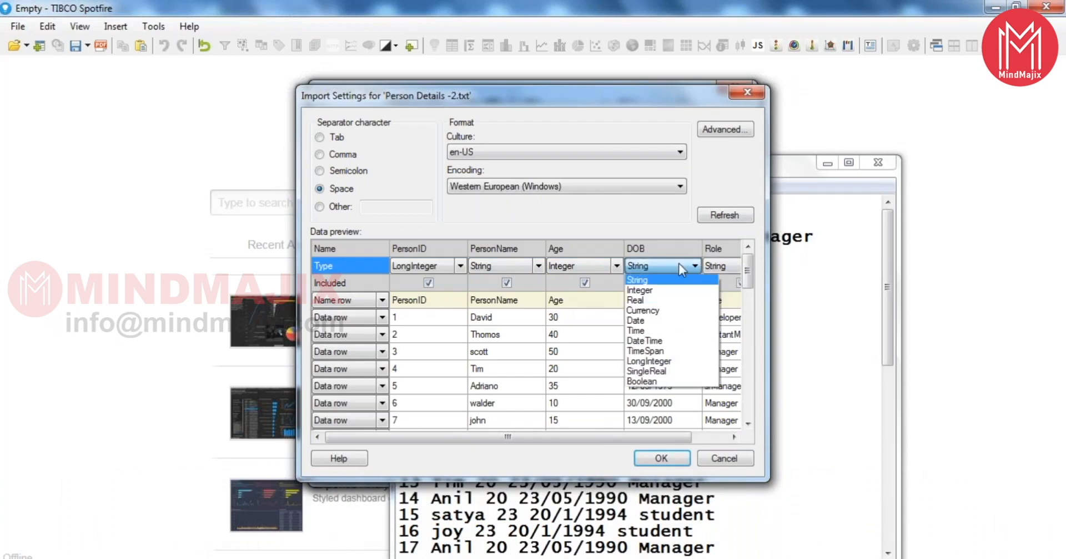
click(647, 321)
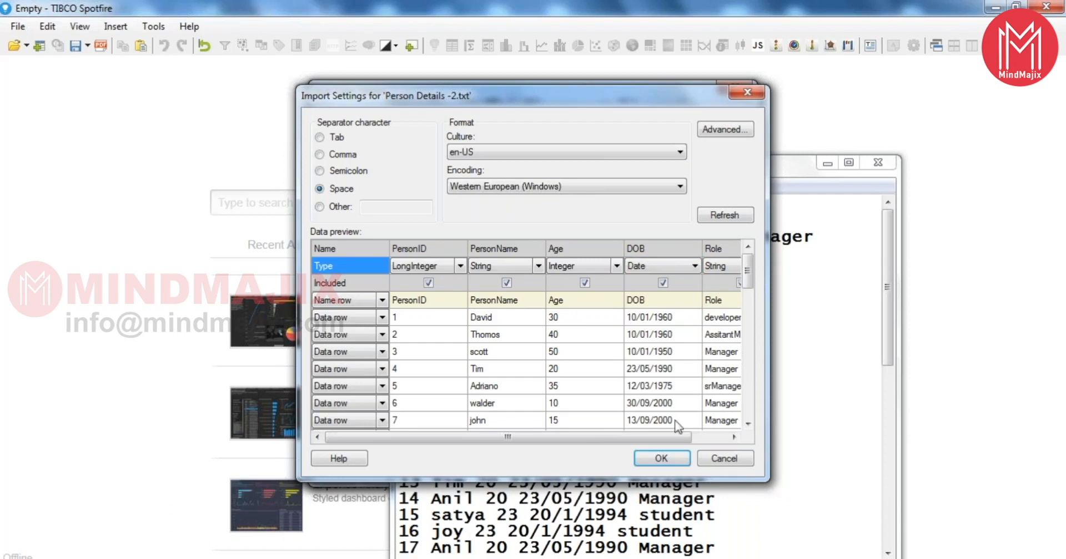
- Examine the data preview of Person Details -2.txt down to its last rows, checking the PersonID values and column types
drag(670, 437, 611, 440)
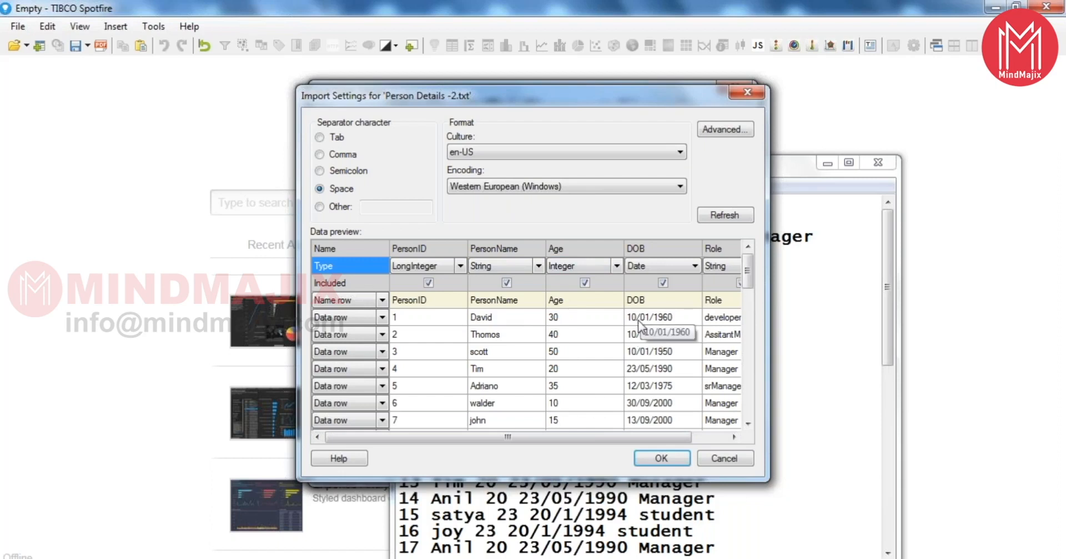
drag(632, 436, 540, 425)
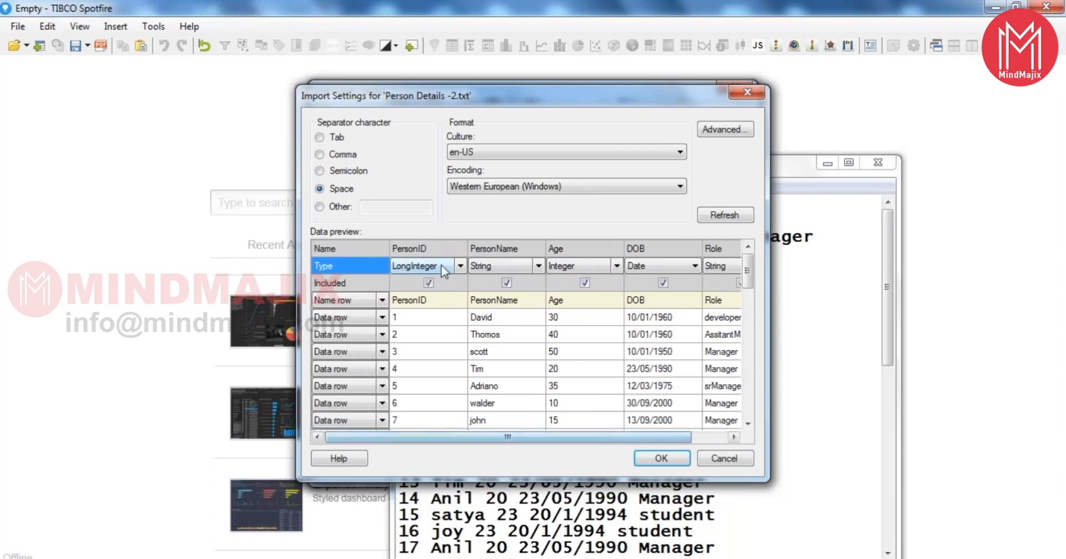
drag(747, 272, 744, 387)
scroll(738, 408, down, 1)
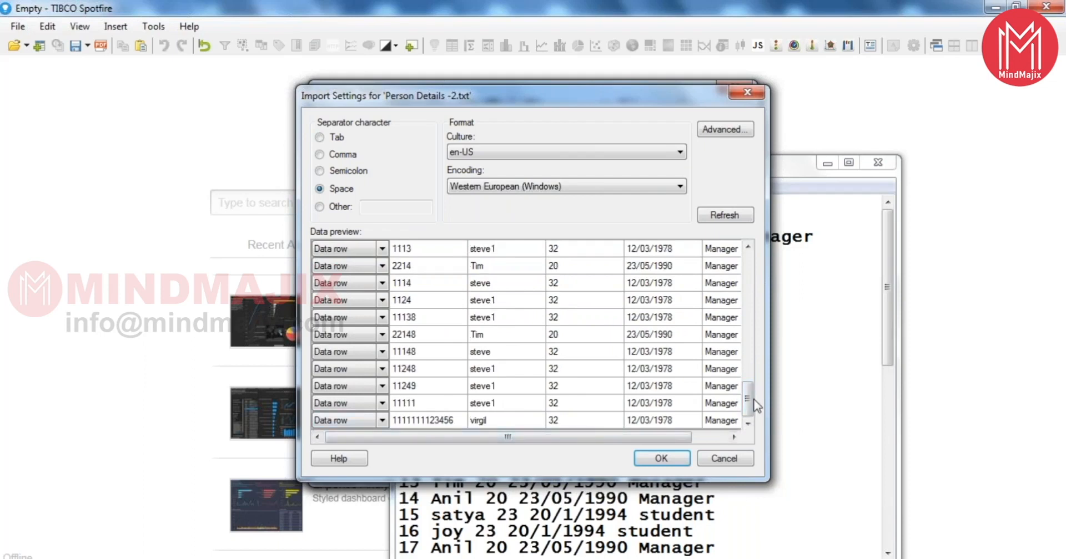
scroll(753, 331, up, 1)
scroll(754, 331, up, 5)
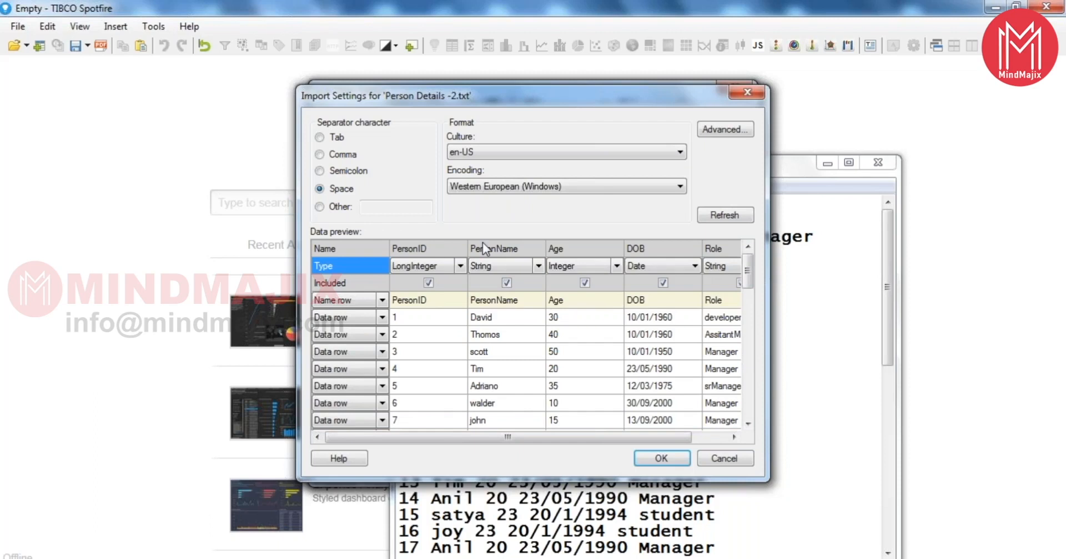
- Try Integer as the PersonName column's data type, and return it to String
click(481, 266)
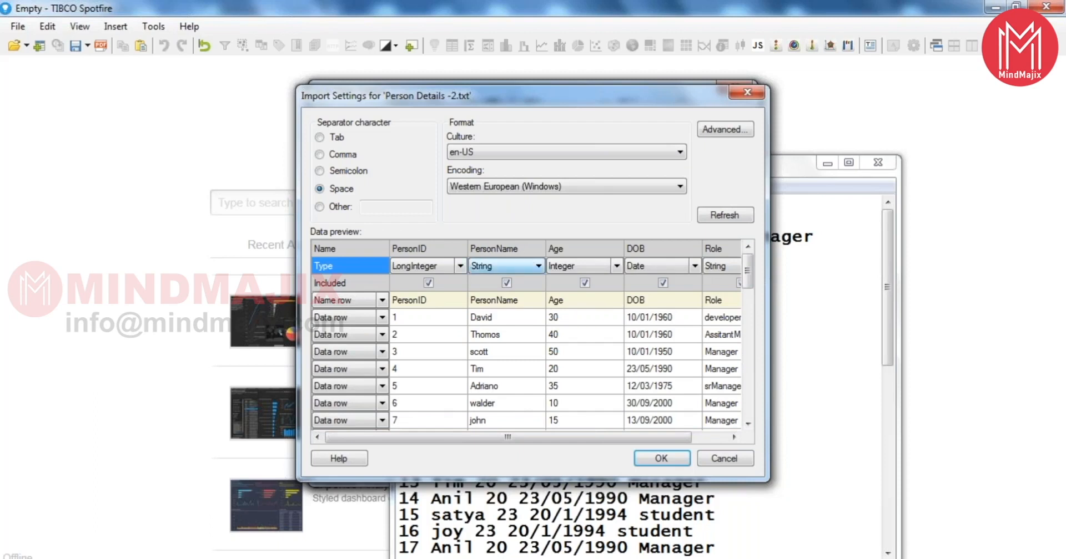
click(537, 267)
click(537, 267)
click(537, 267)
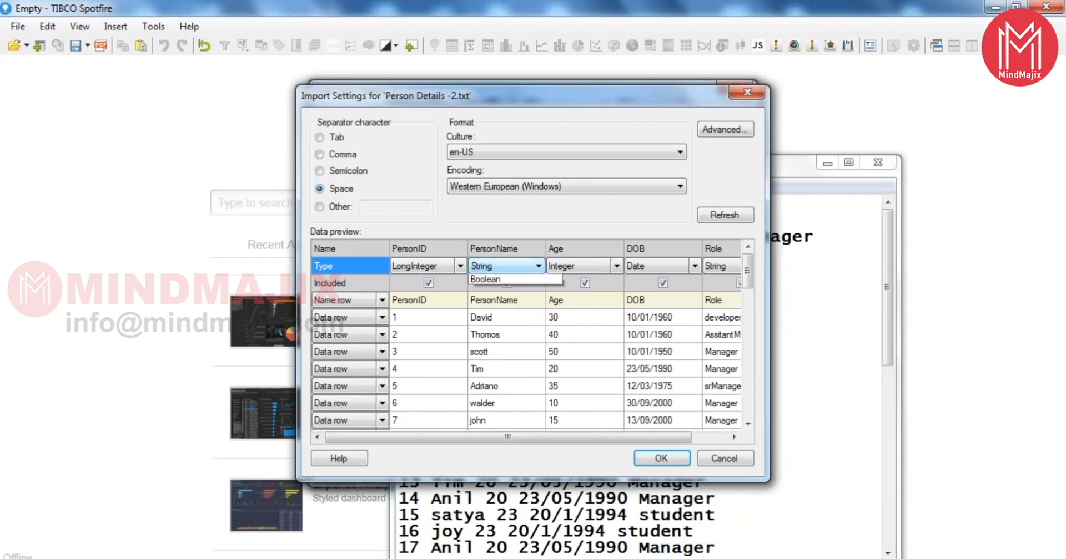
click(488, 287)
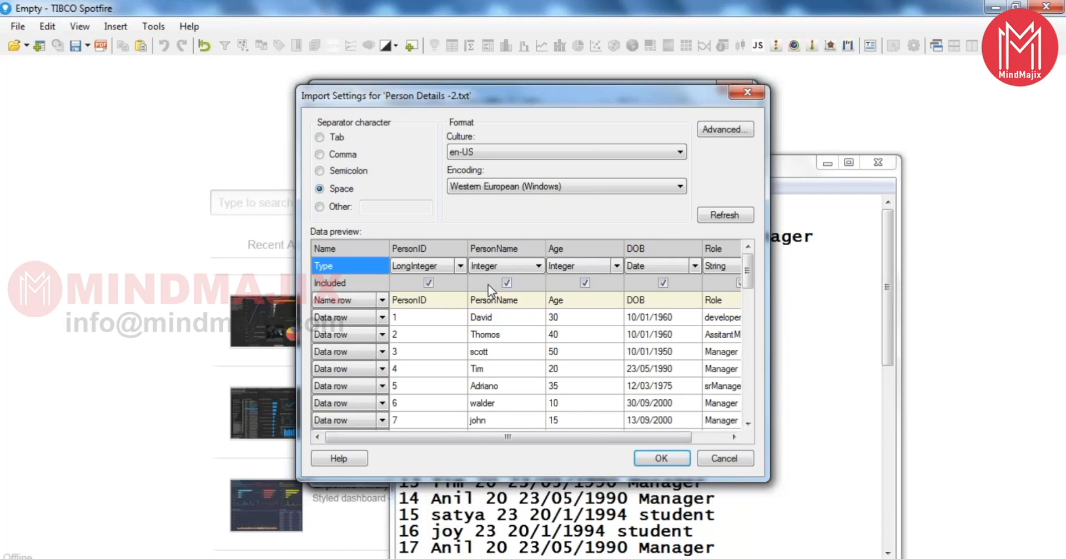
click(497, 266)
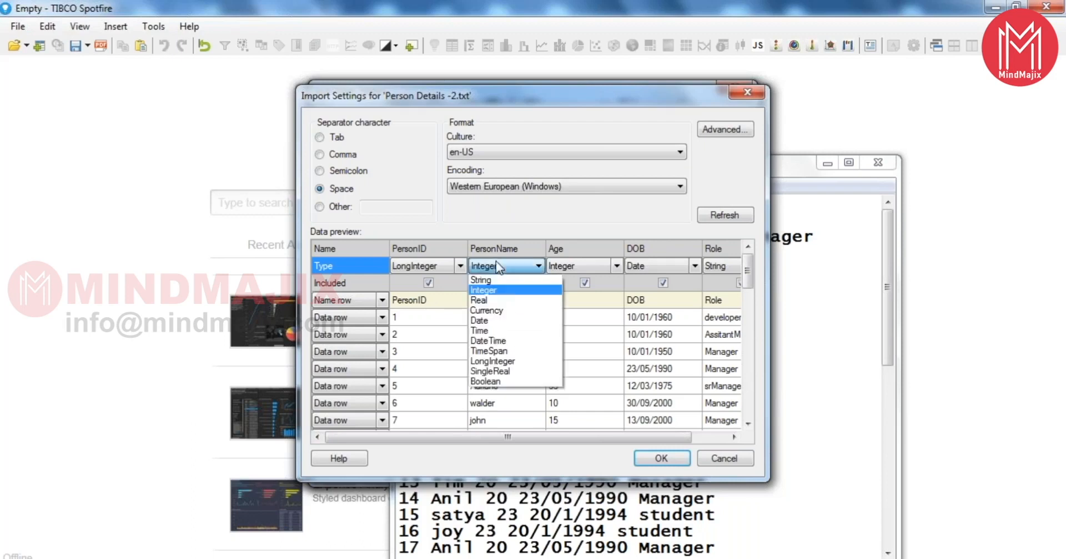
click(481, 277)
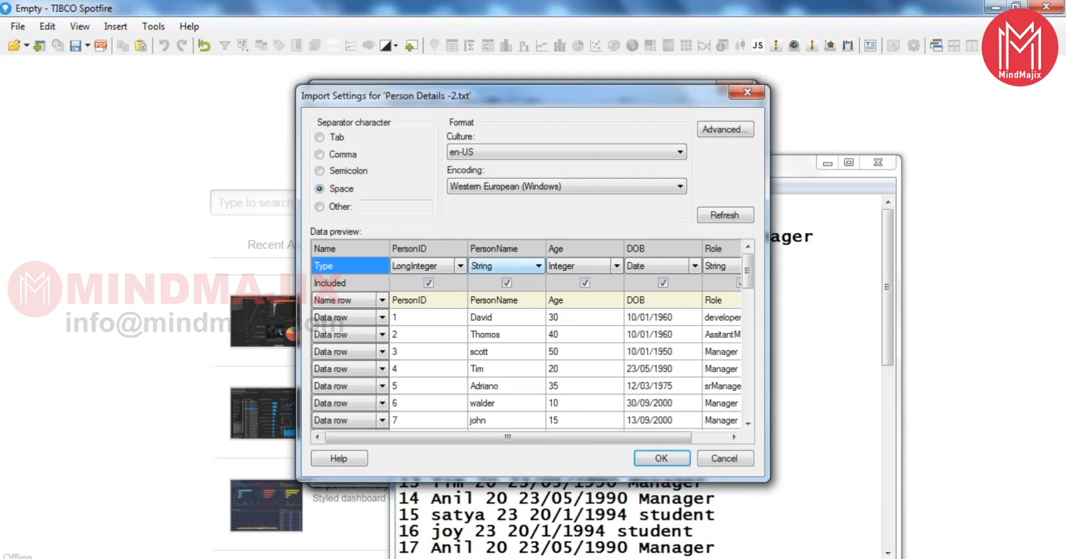
- Set the PersonName column's data type to Integer and finish importing Person Details -2 as a data table
click(486, 266)
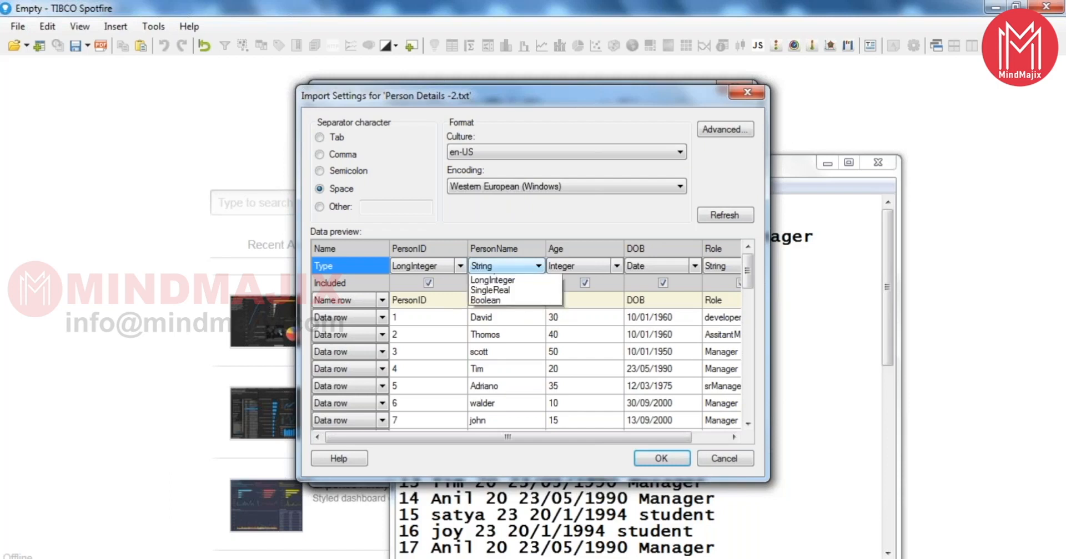
click(480, 292)
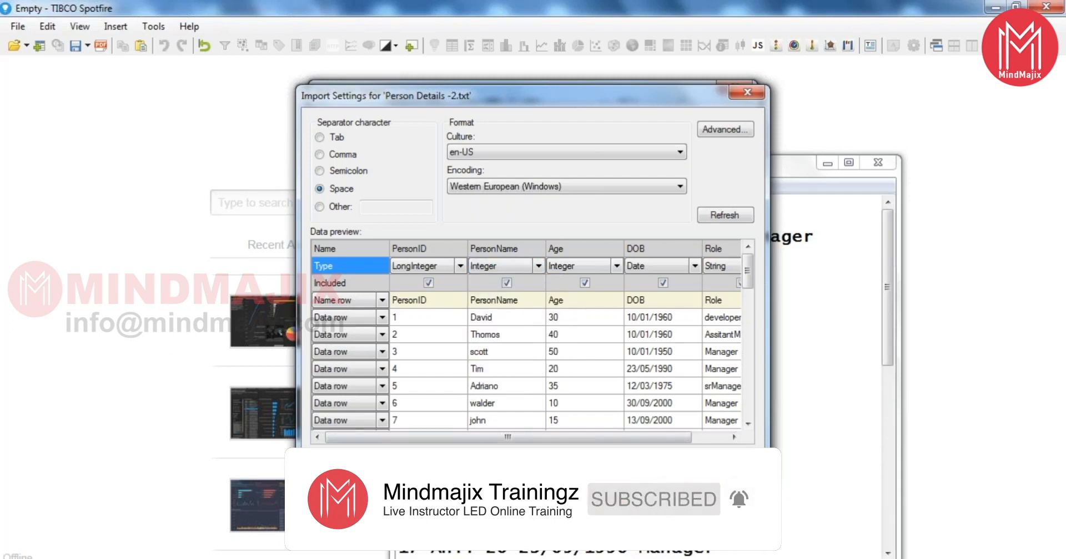
key(Return)
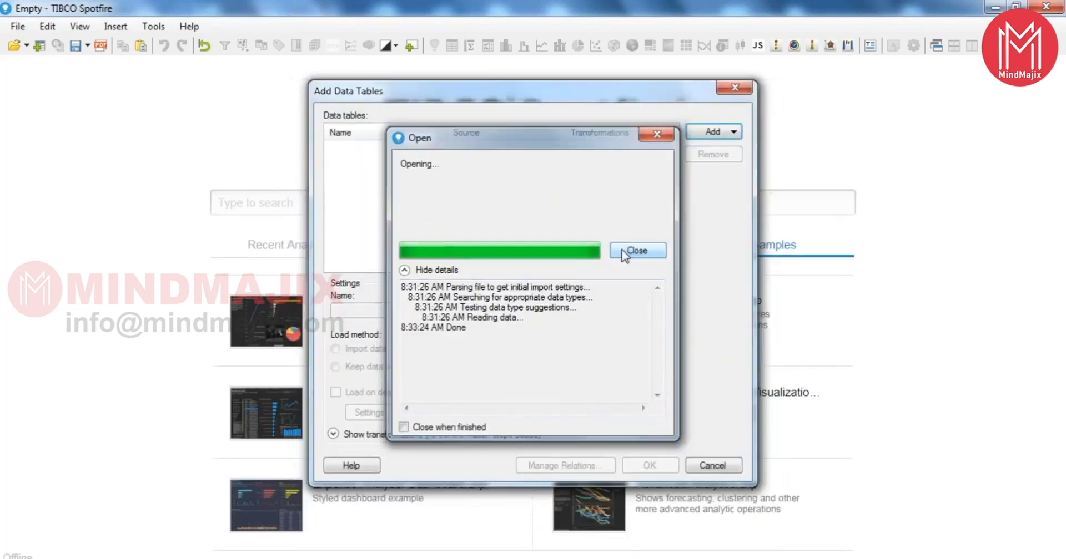
click(637, 250)
key(Return)
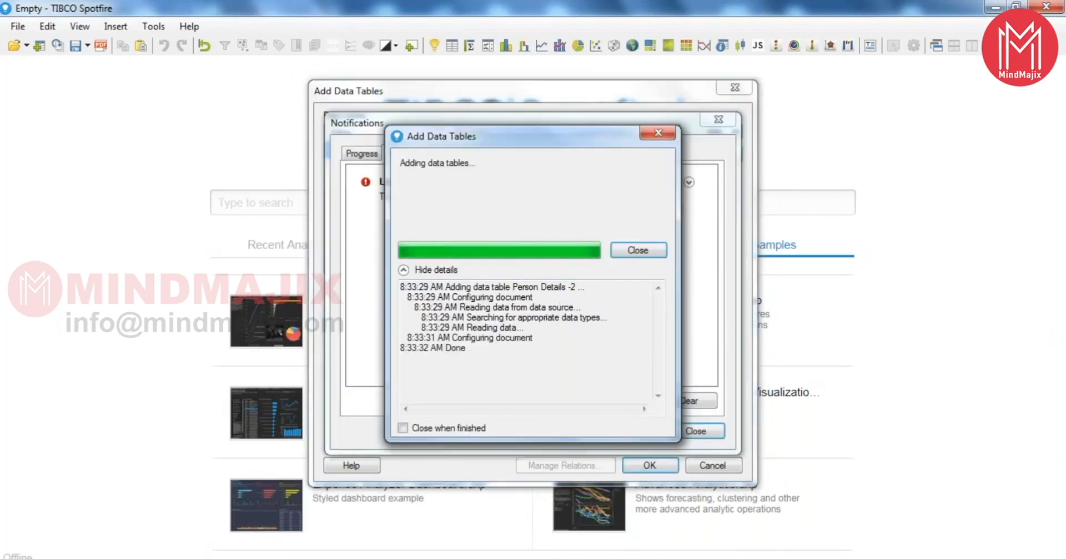
click(628, 249)
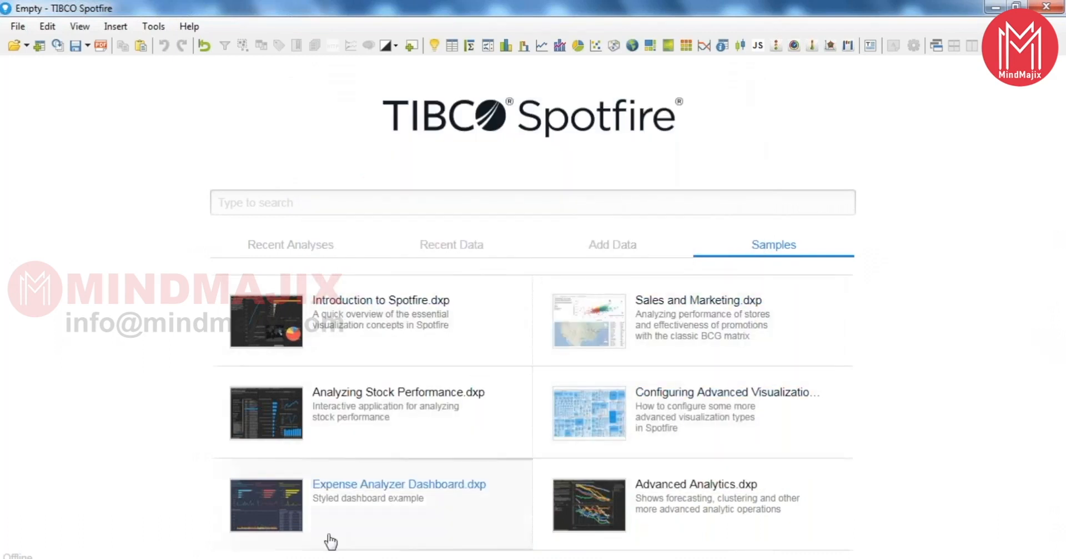
- Bring the Spotfire analysis window forward, and close the recommended visualizations to show the Person Details -2 data in a table
mouse_move(311, 557)
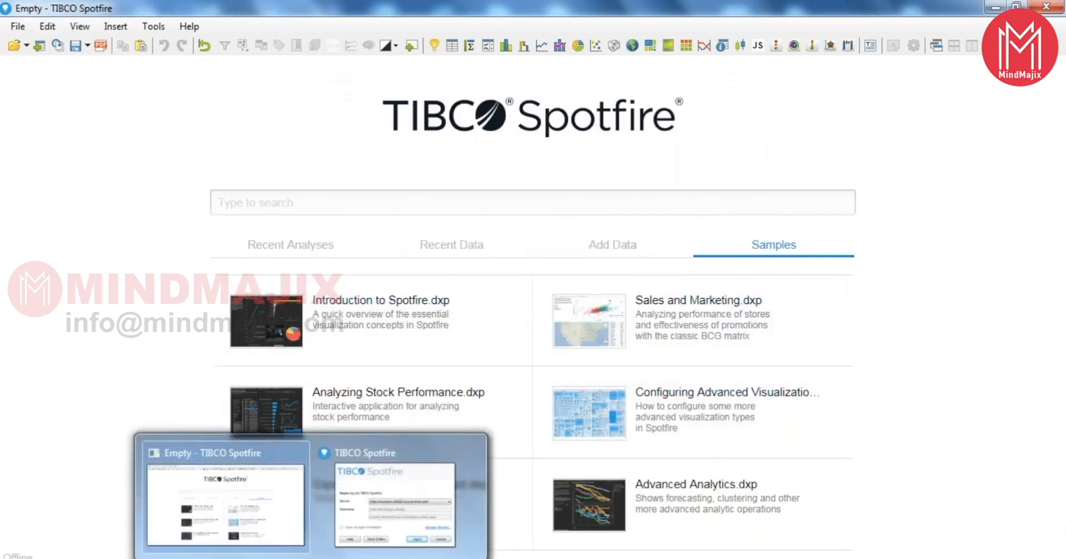
click(242, 527)
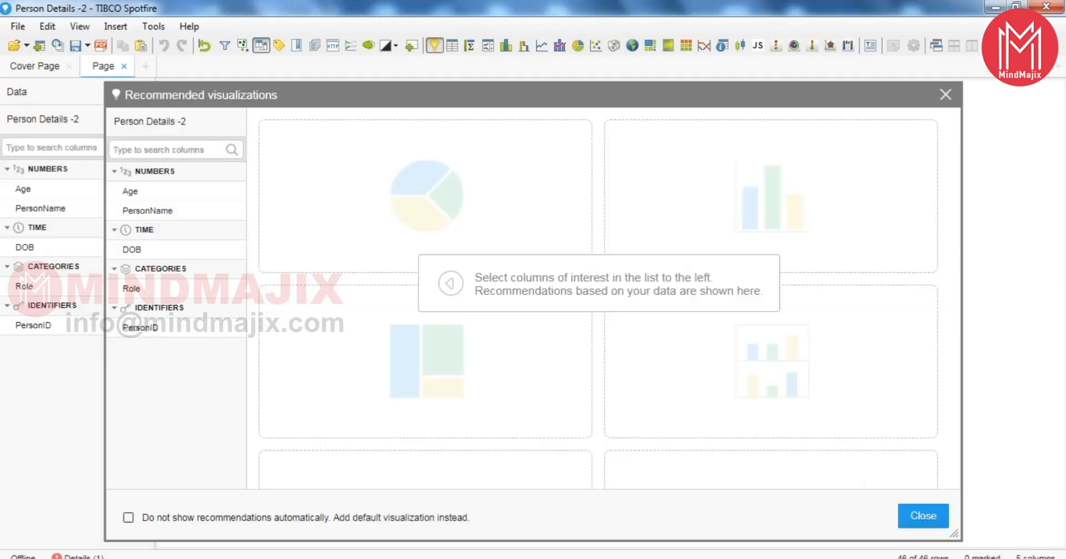
click(913, 515)
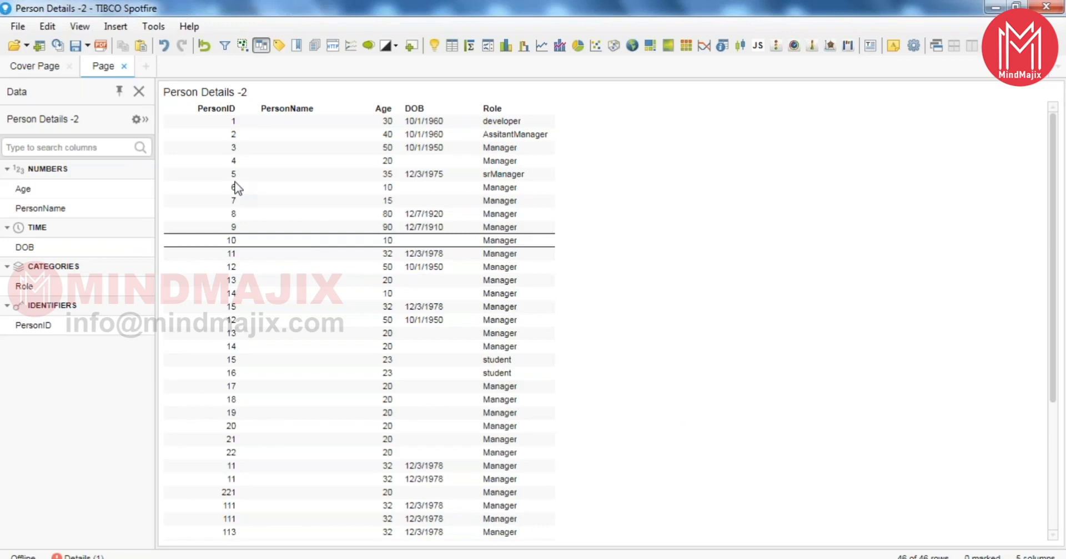
- Reopen the import settings by refreshing Person Details -2 from its data table properties, and set the PersonName column's type to String
click(47, 26)
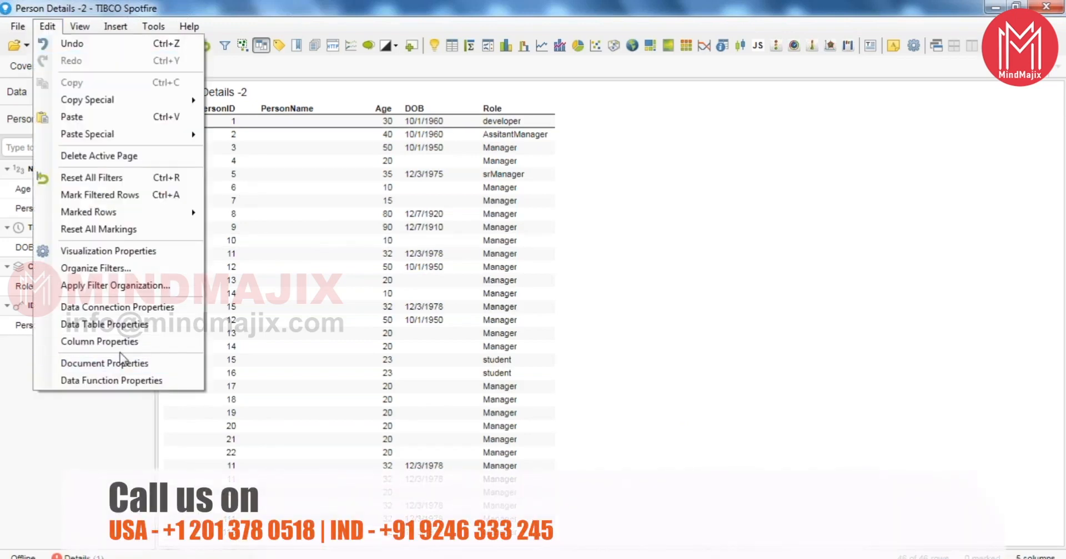
click(122, 326)
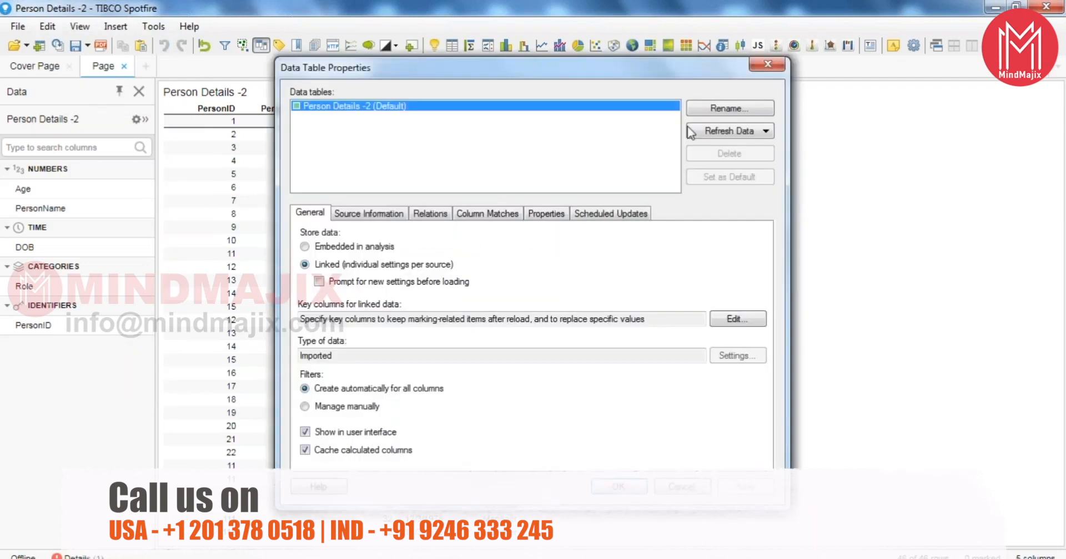
click(691, 132)
click(738, 148)
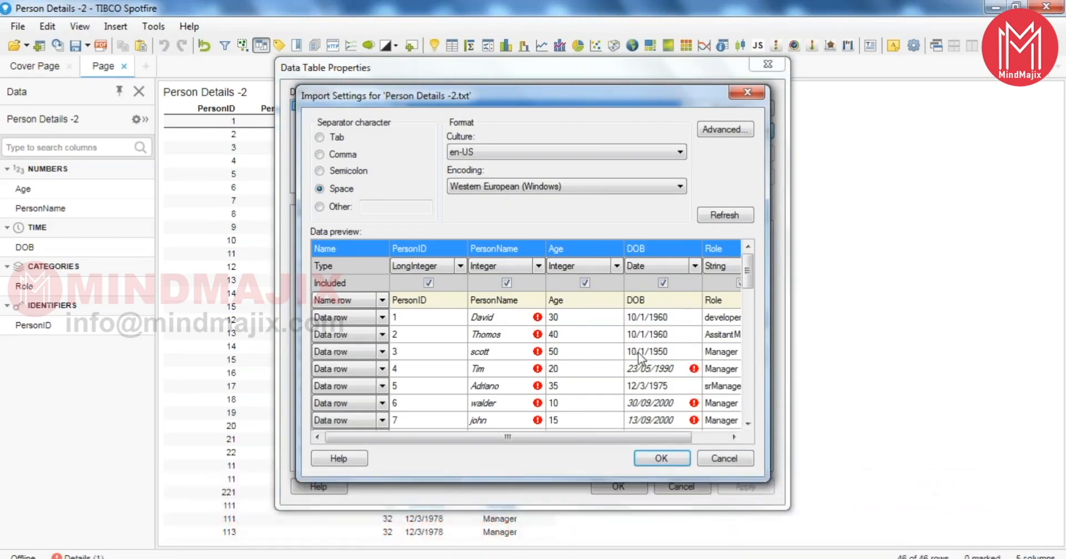
click(540, 266)
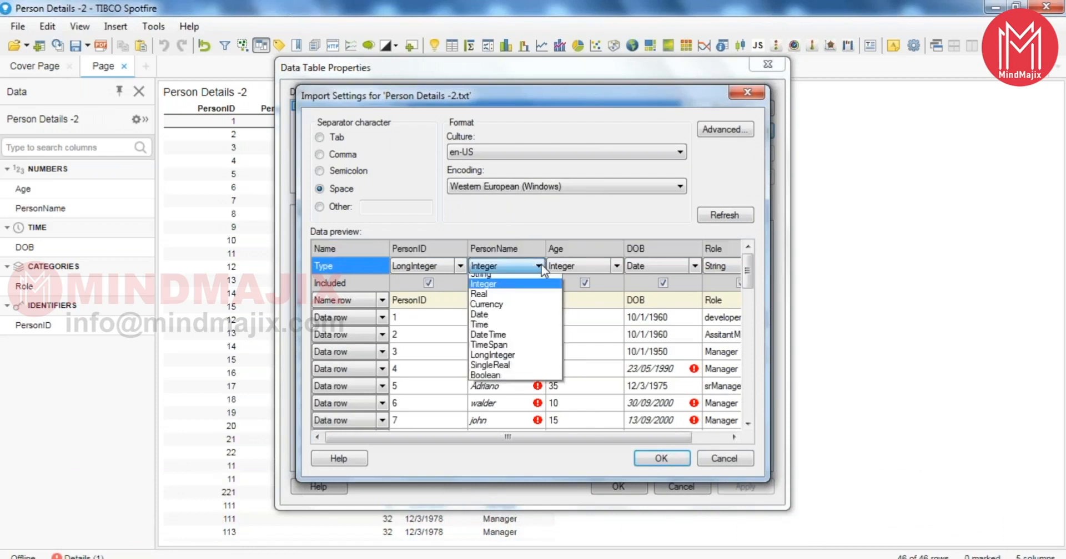
click(489, 280)
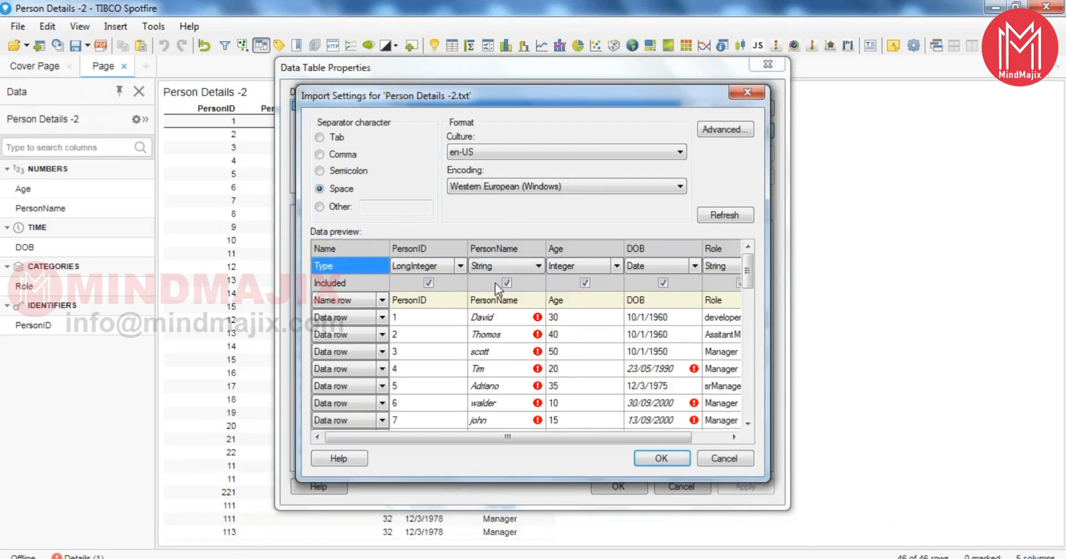
- Reload Person Details -2 with the corrected import settings, and accept the data table properties
click(660, 466)
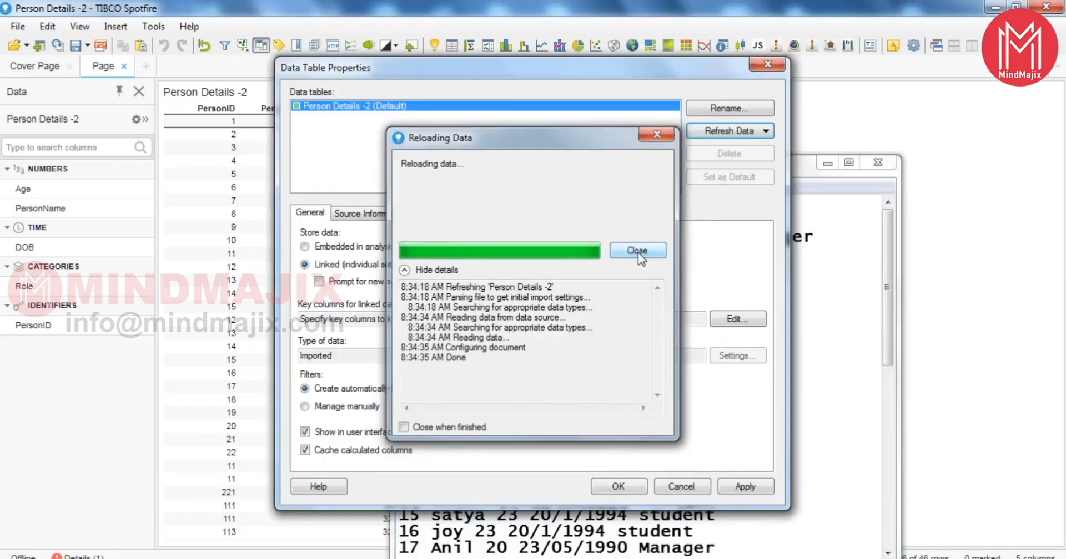
click(638, 250)
click(619, 487)
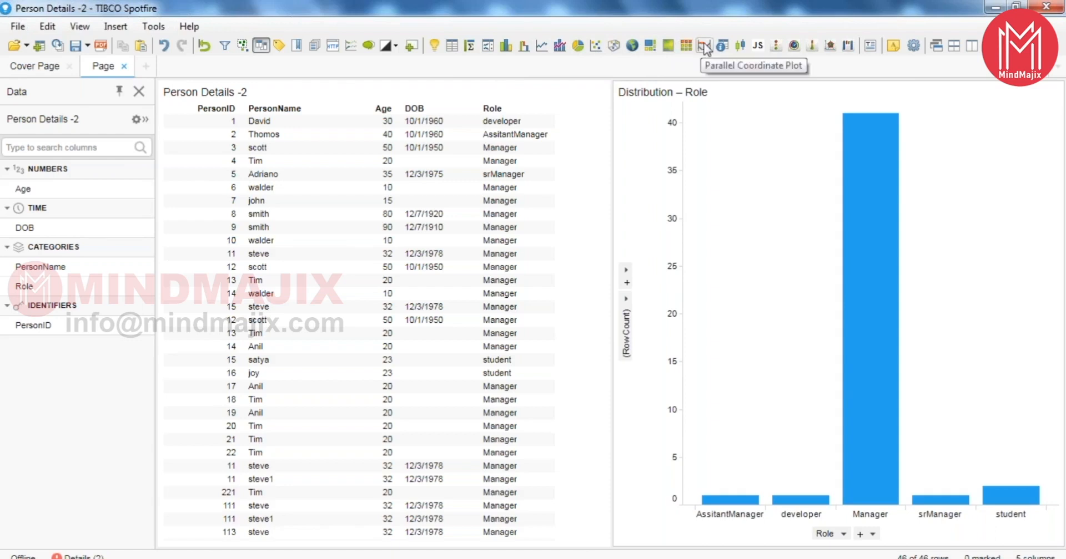
- After viewing the cover page, add an Age by DOB line chart and a Sum(Age) per Role pie chart beside the table, and hide the data panel
click(756, 47)
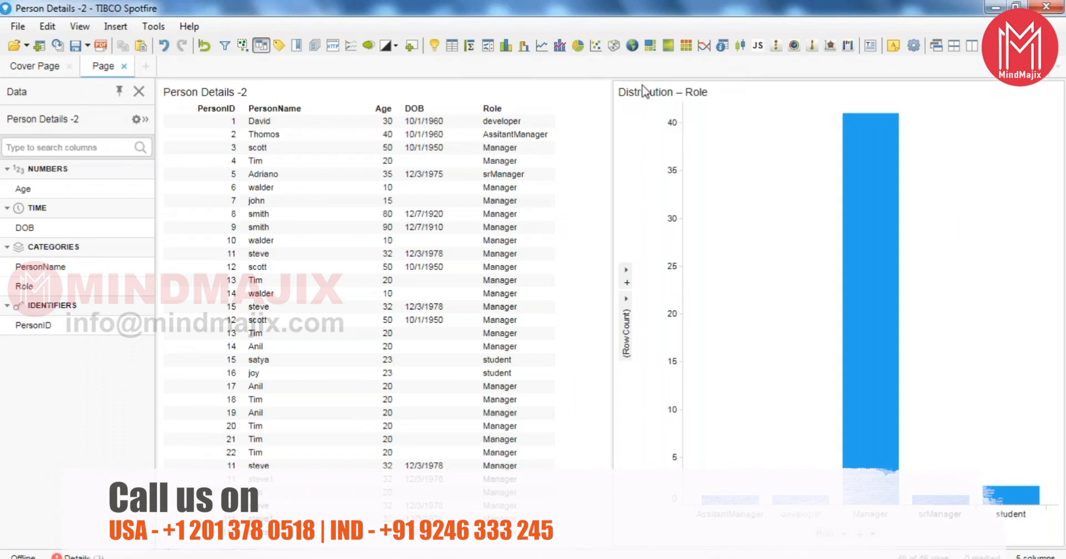
click(20, 68)
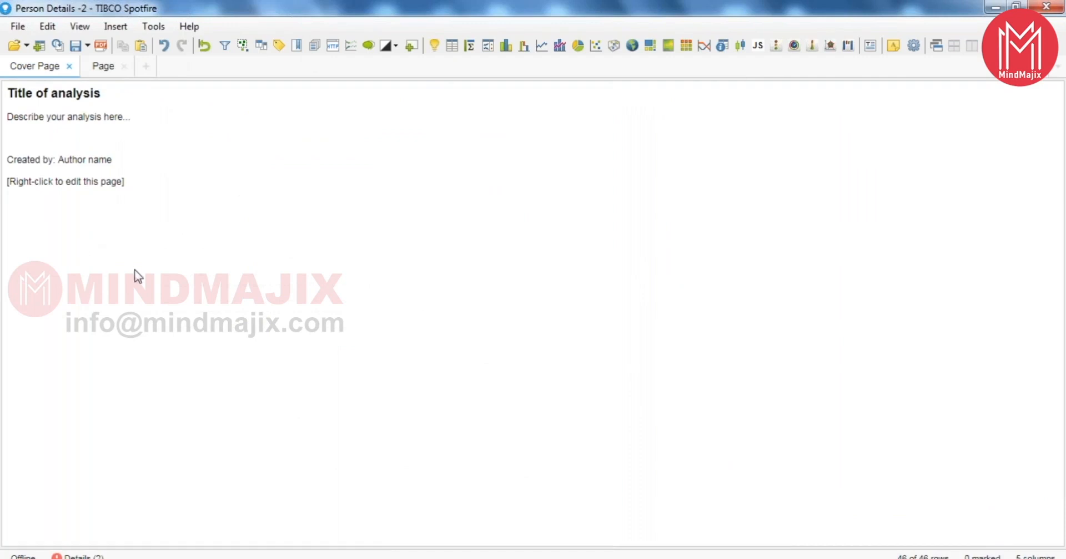
click(101, 66)
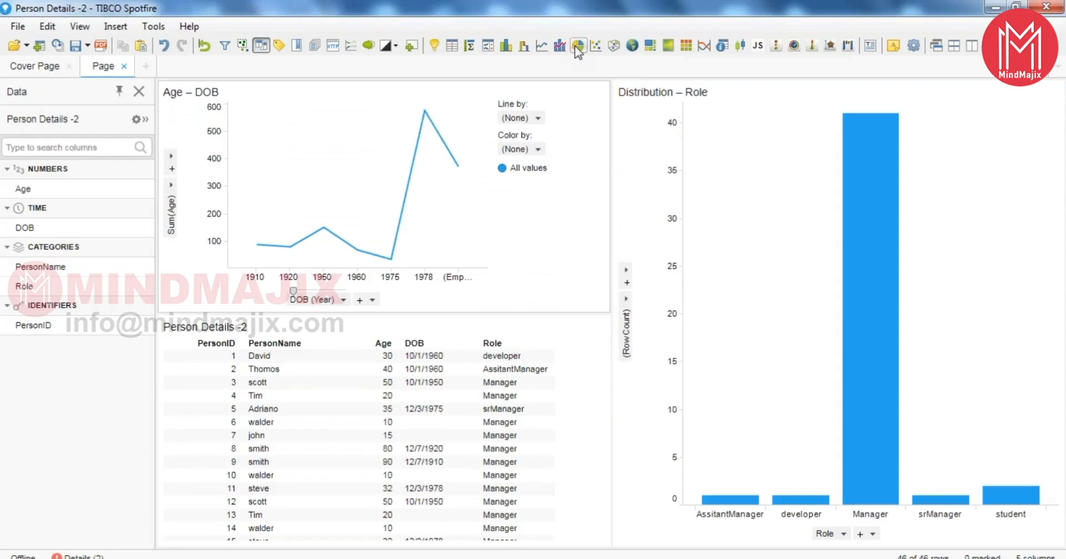
click(577, 45)
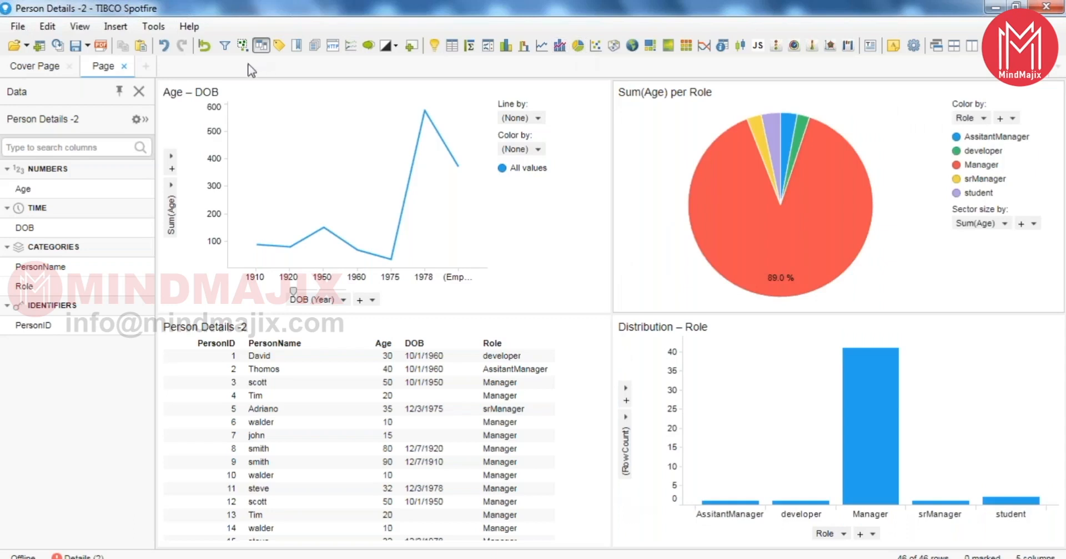
click(138, 91)
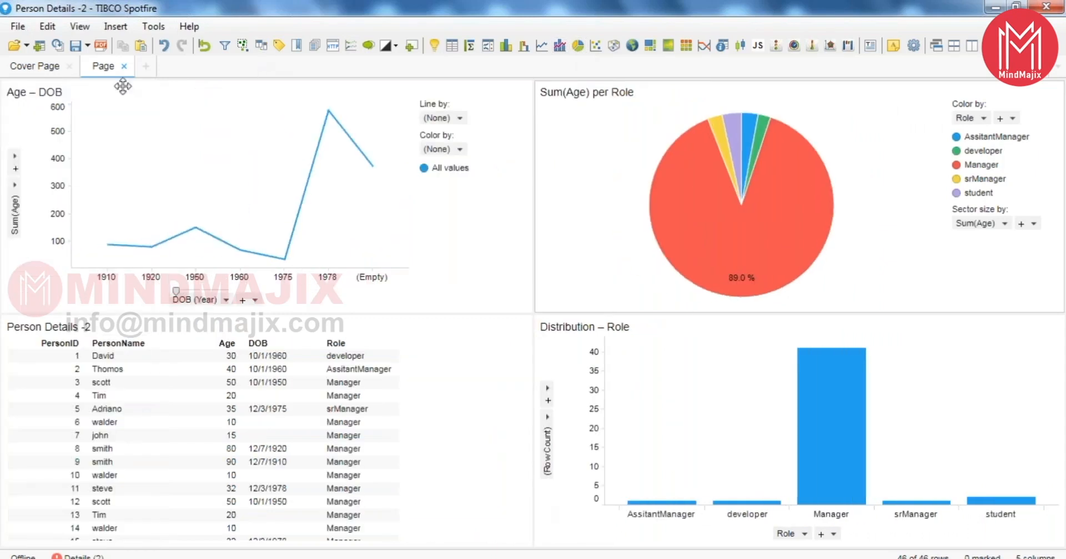
- Add a new page containing an Age per Role waterfall chart, an Age vs. DOB scatter plot and a heat map by Role and PersonName
click(146, 66)
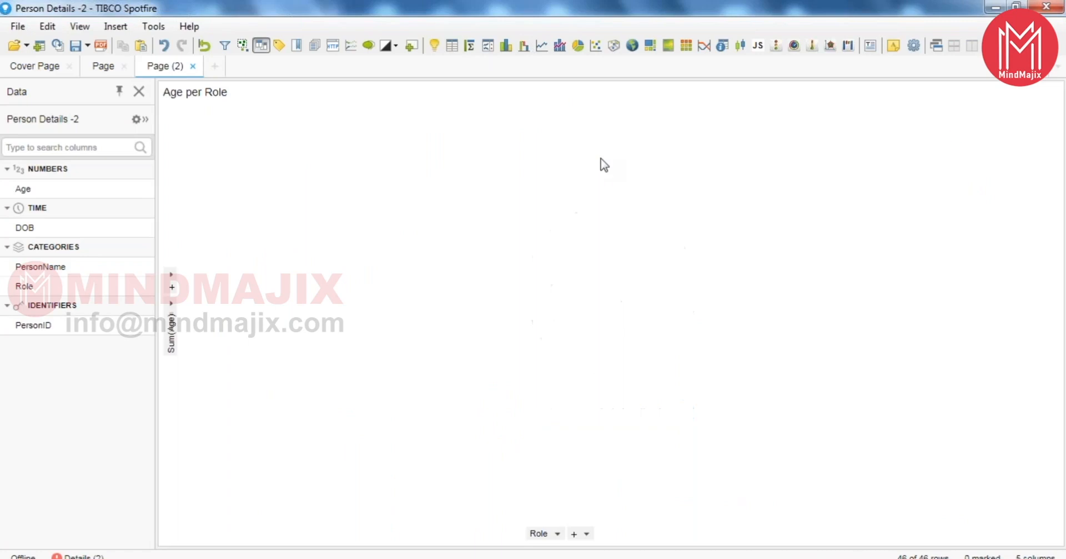
click(596, 46)
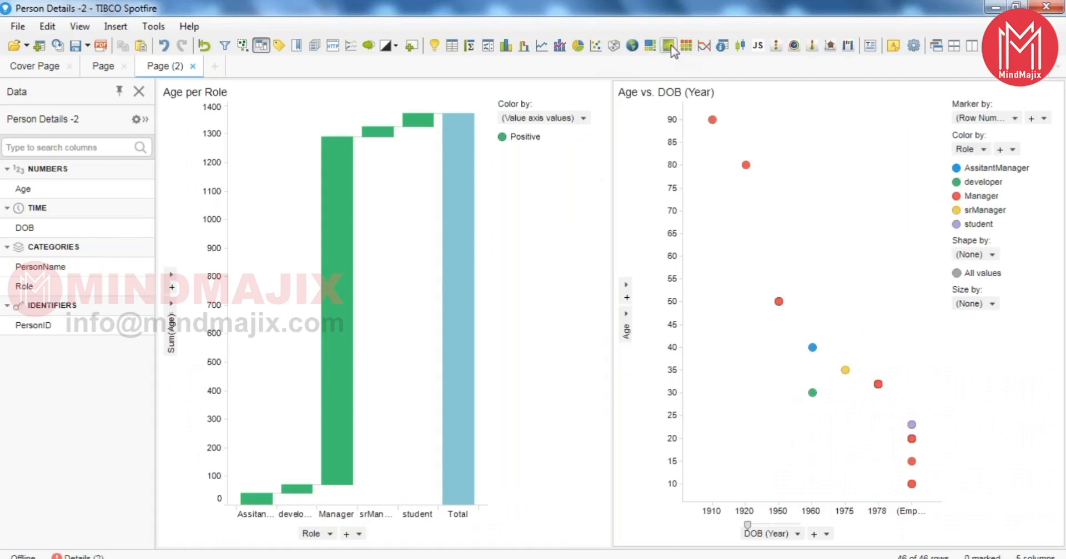
click(670, 47)
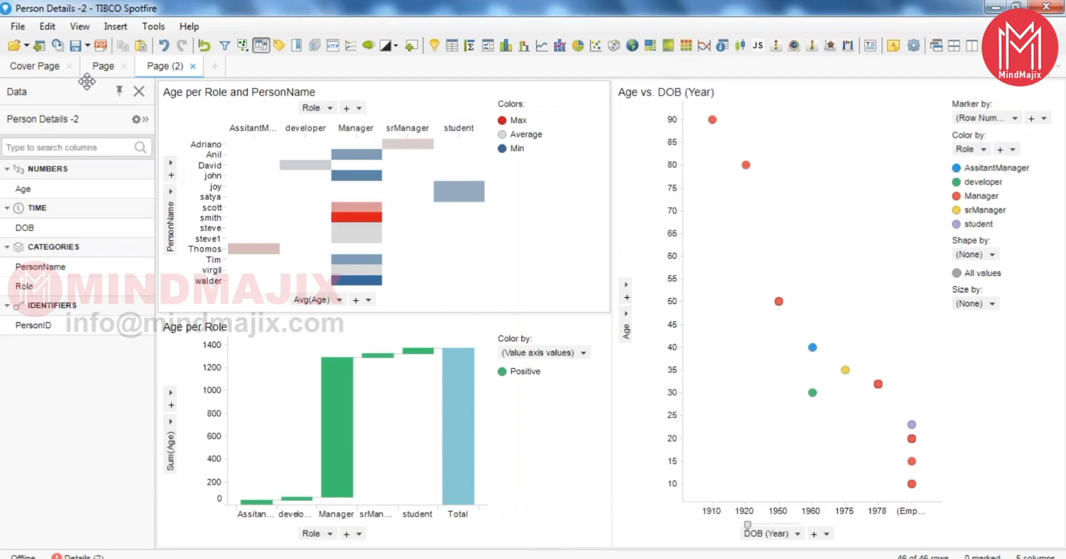
click(18, 27)
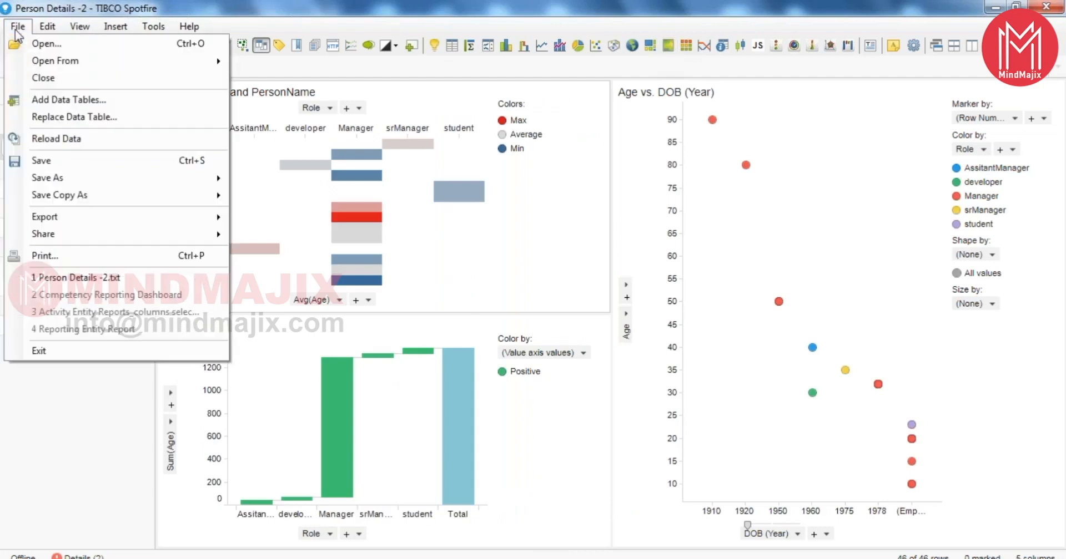
click(189, 26)
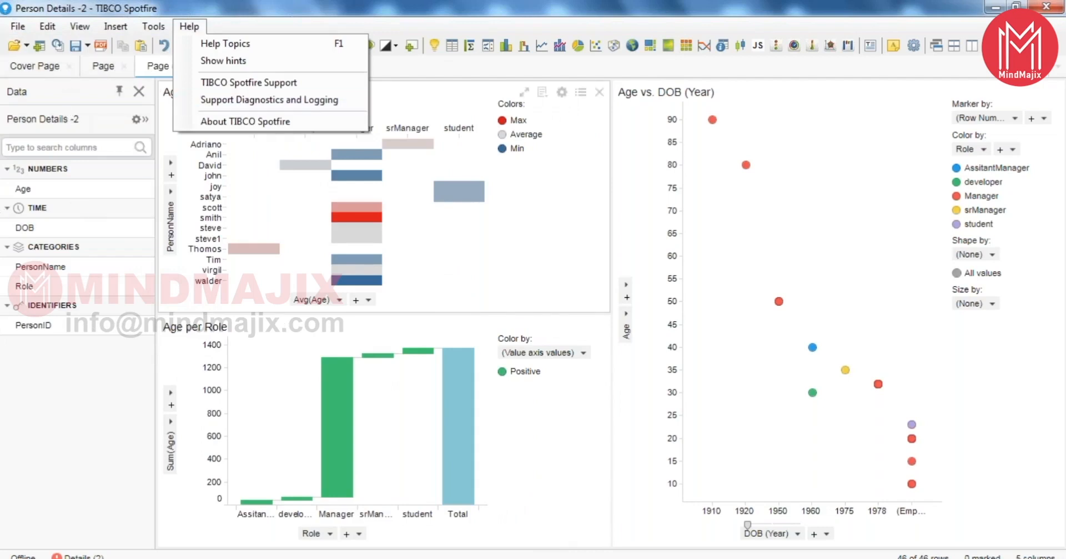
click(464, 1)
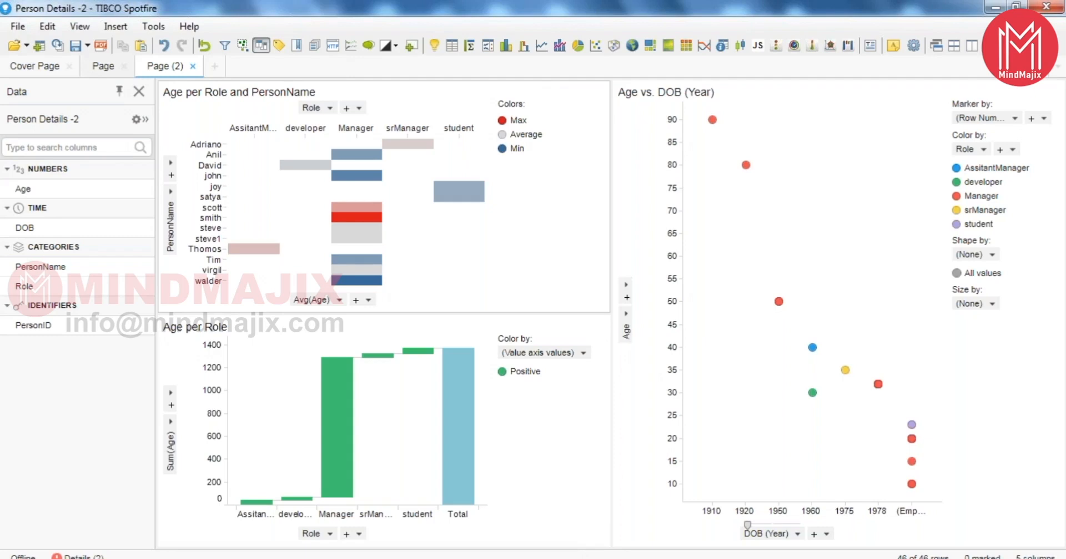
key(alt+Tab)
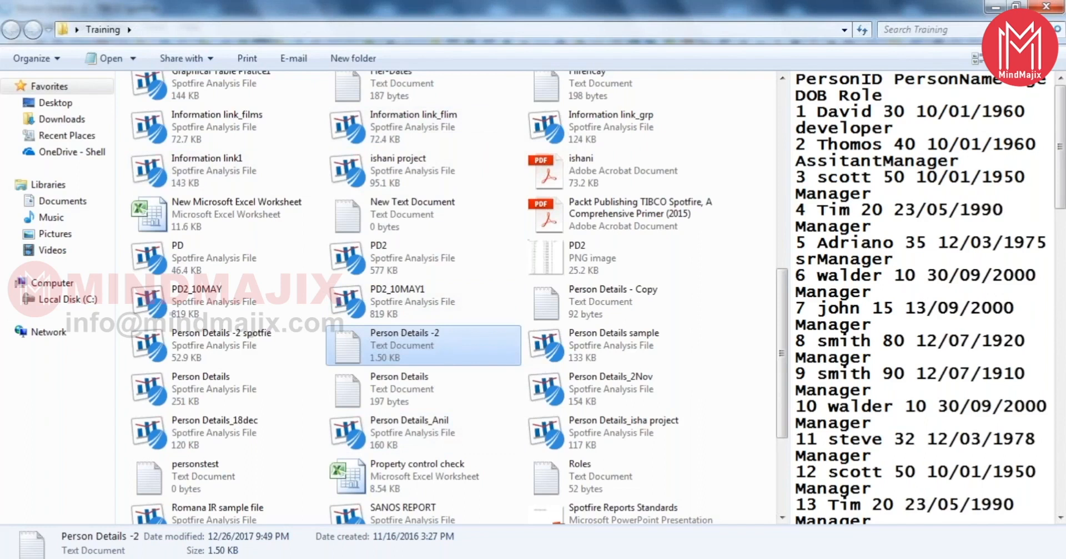
click(311, 556)
click(355, 534)
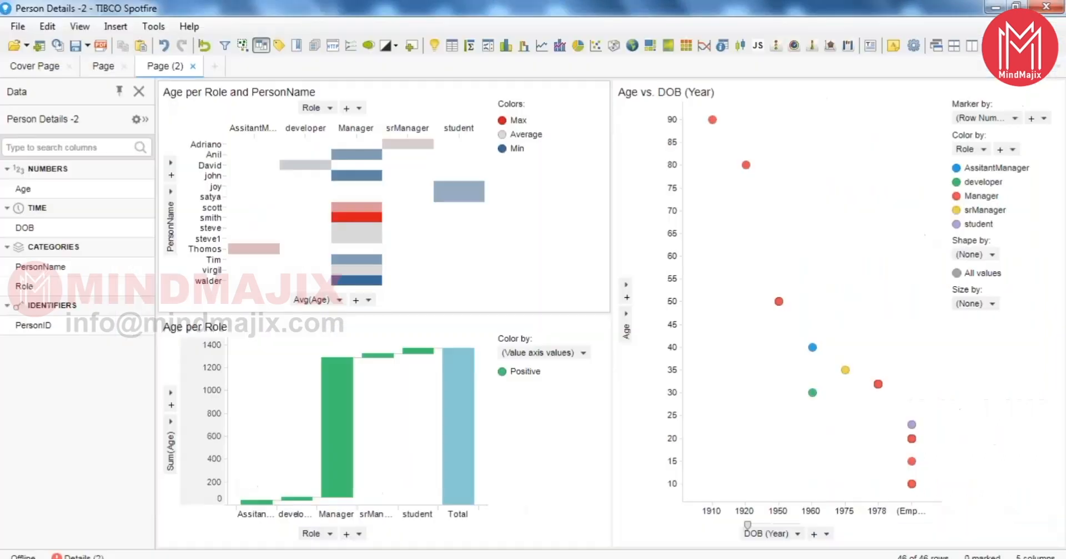
- Try to save the analysis as a Spotfire analysis file in the Training folder, with Person Details -2.txt set to always load new data
click(18, 26)
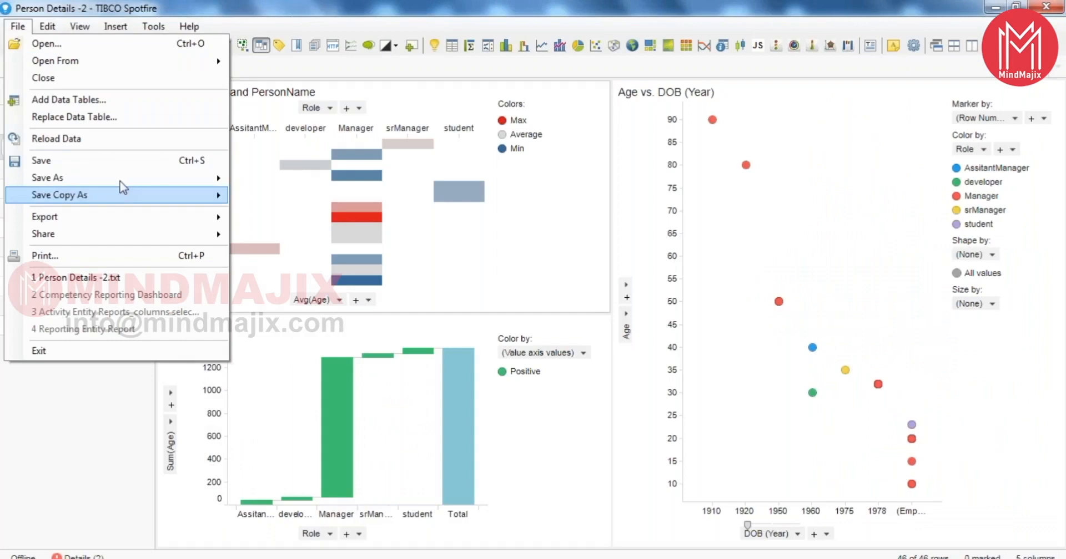
mouse_move(105, 179)
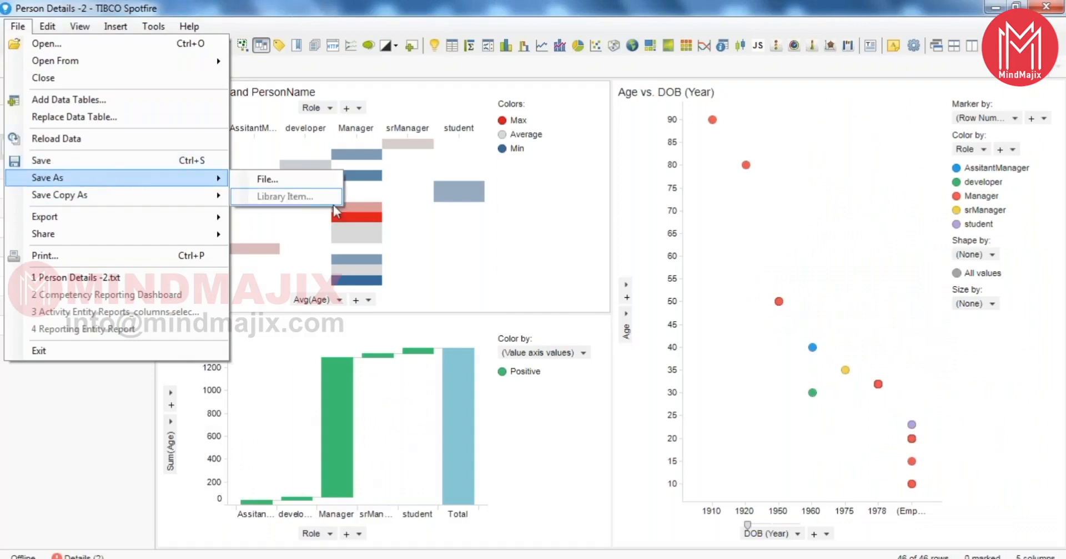
click(285, 181)
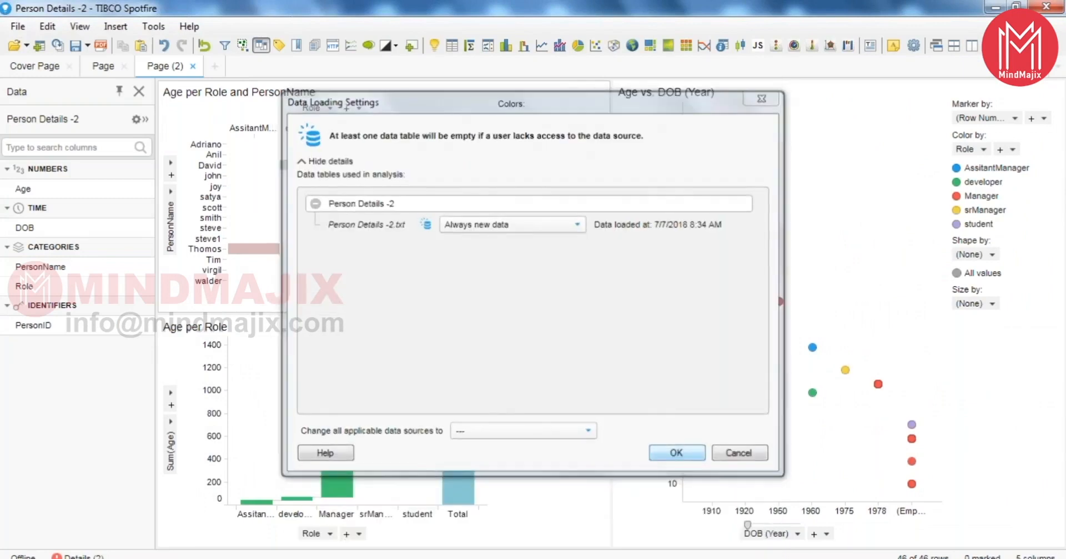
click(678, 456)
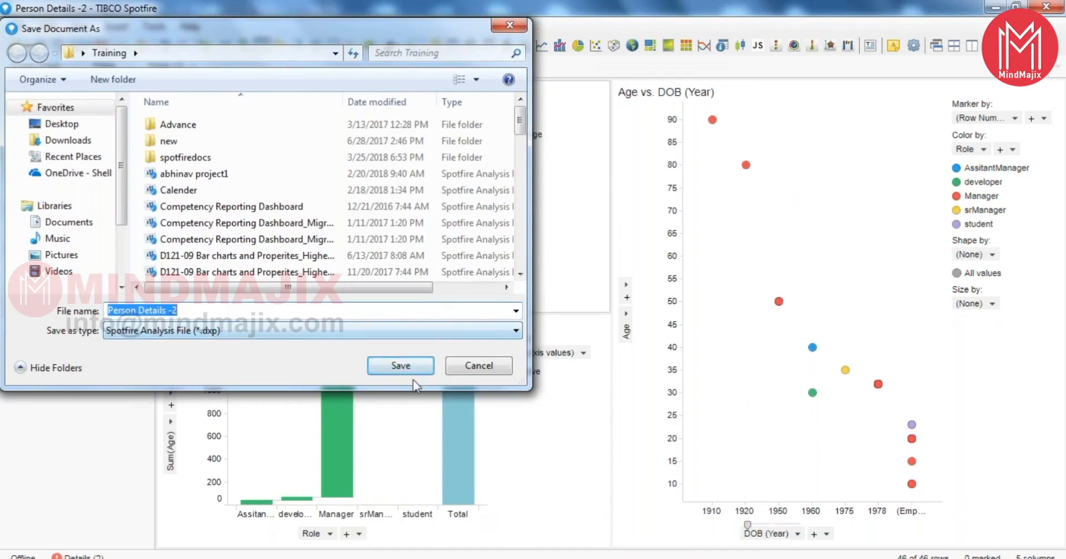
click(479, 365)
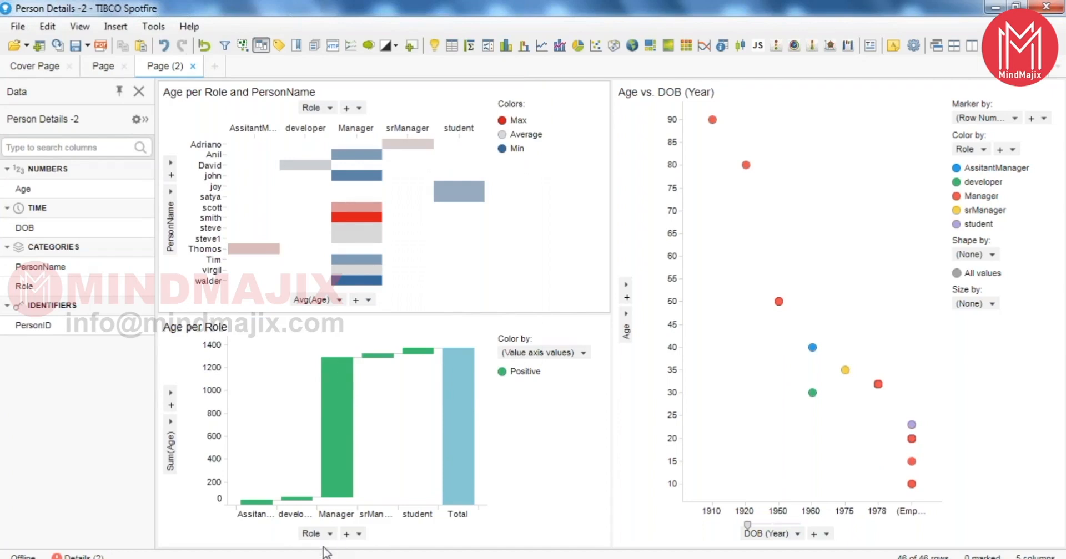
- Switch to the TIBCO Spotfire login window and examine its server selection
mouse_move(311, 557)
mouse_move(384, 534)
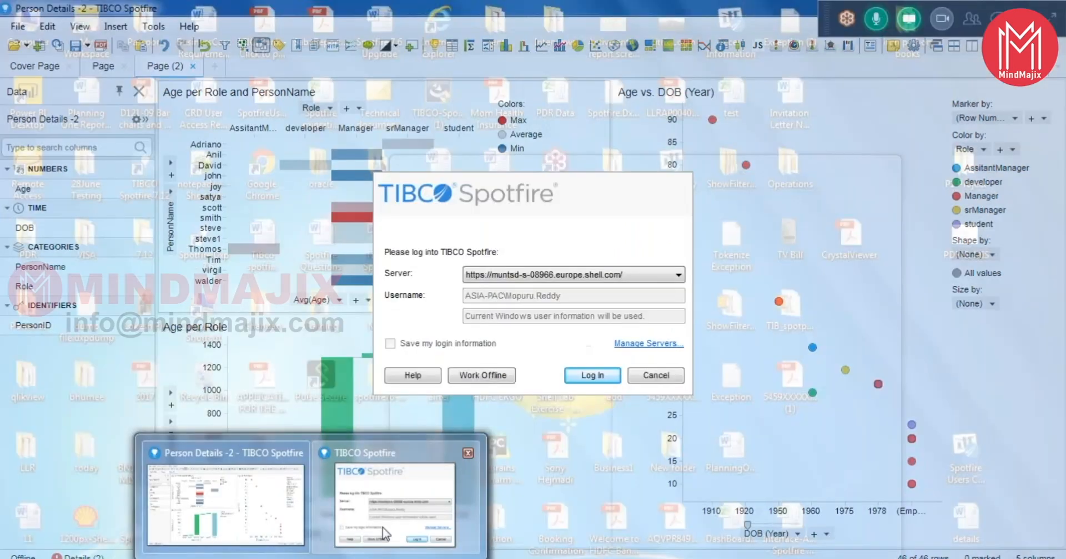
click(384, 534)
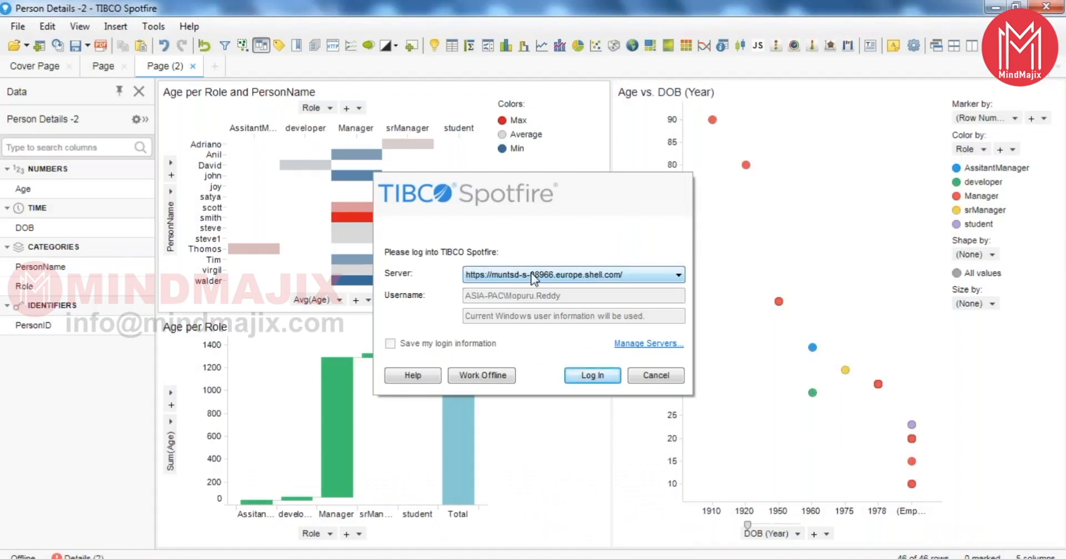
click(533, 275)
click(536, 256)
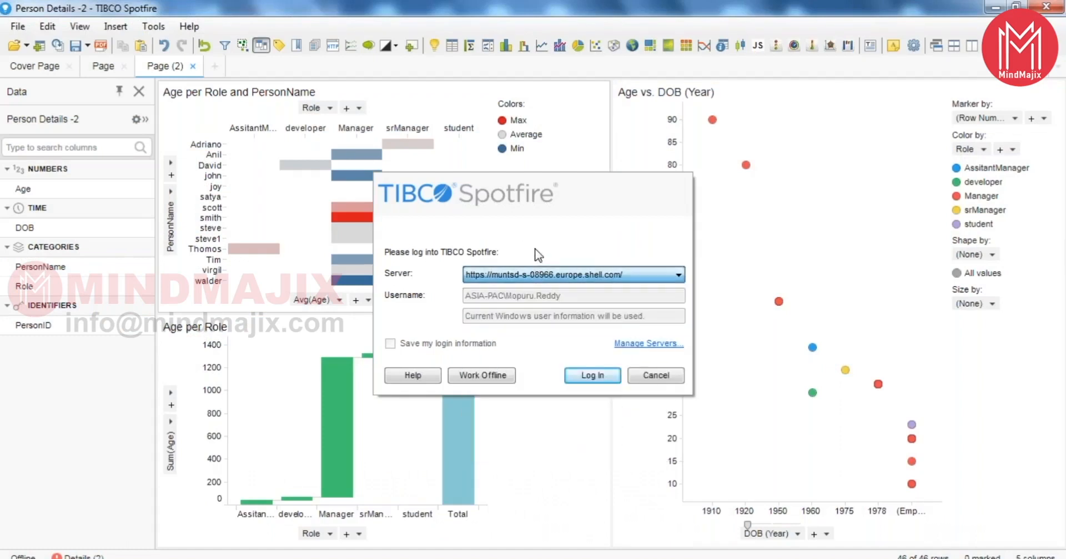